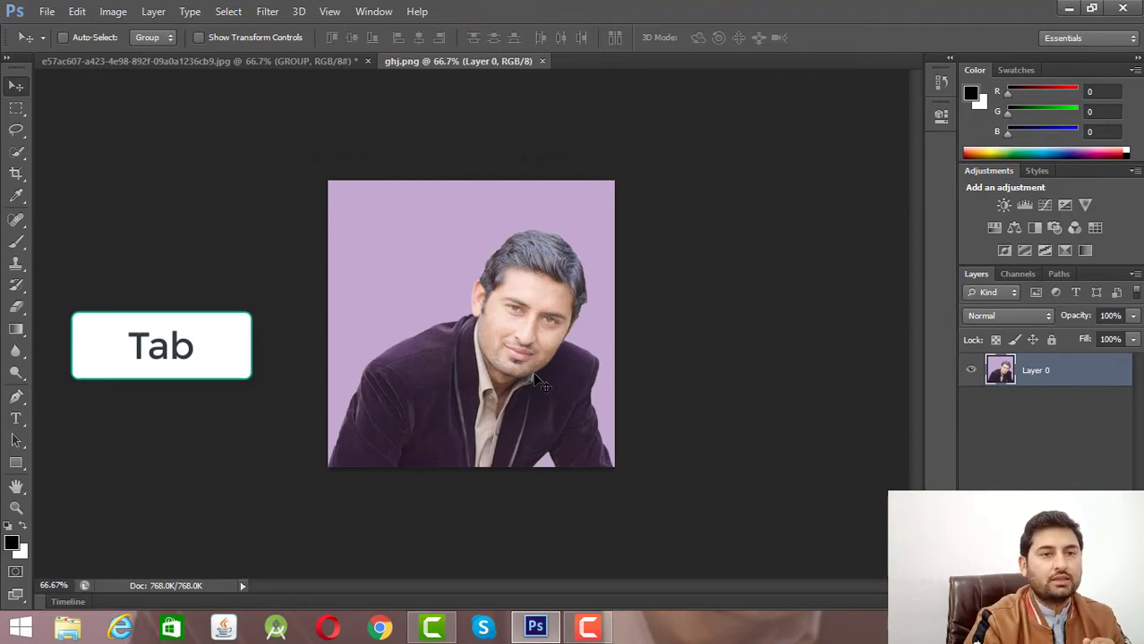
# Hide all the interface panels and show them again, keeping Standard Screen Mode for ghj.png
pyautogui.press('Tab')
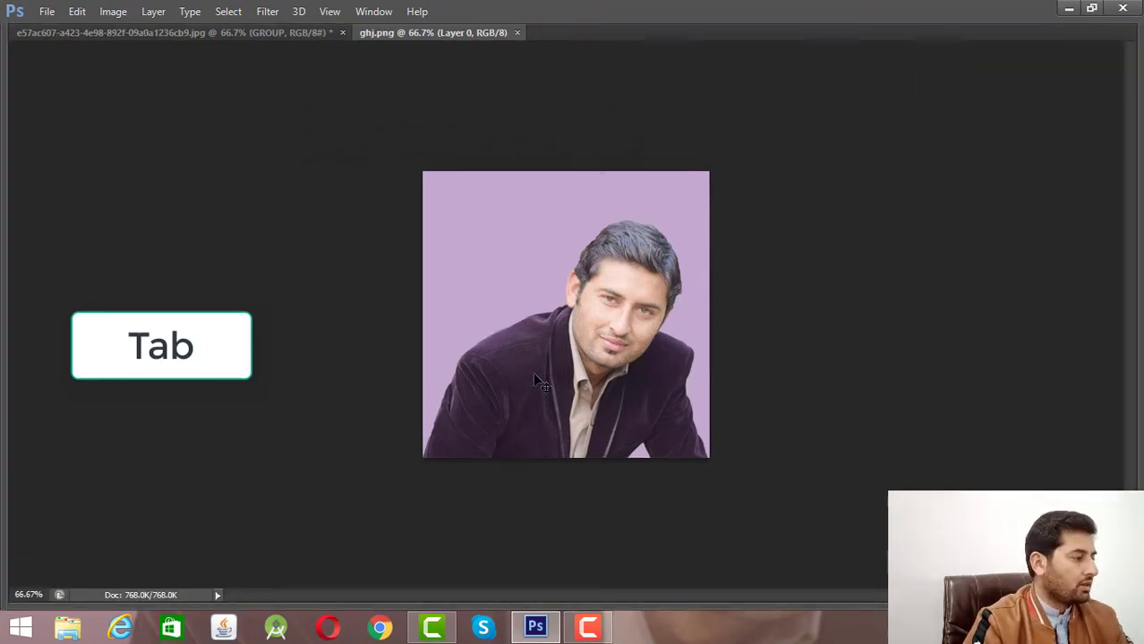
pyautogui.press('Tab')
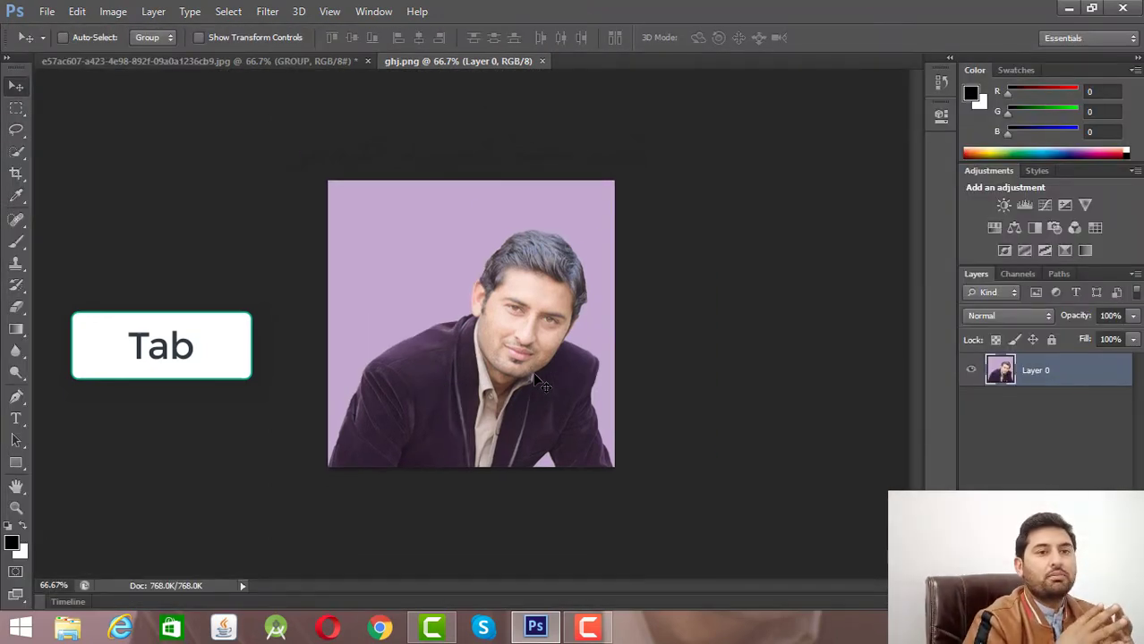
pyautogui.click(17, 597)
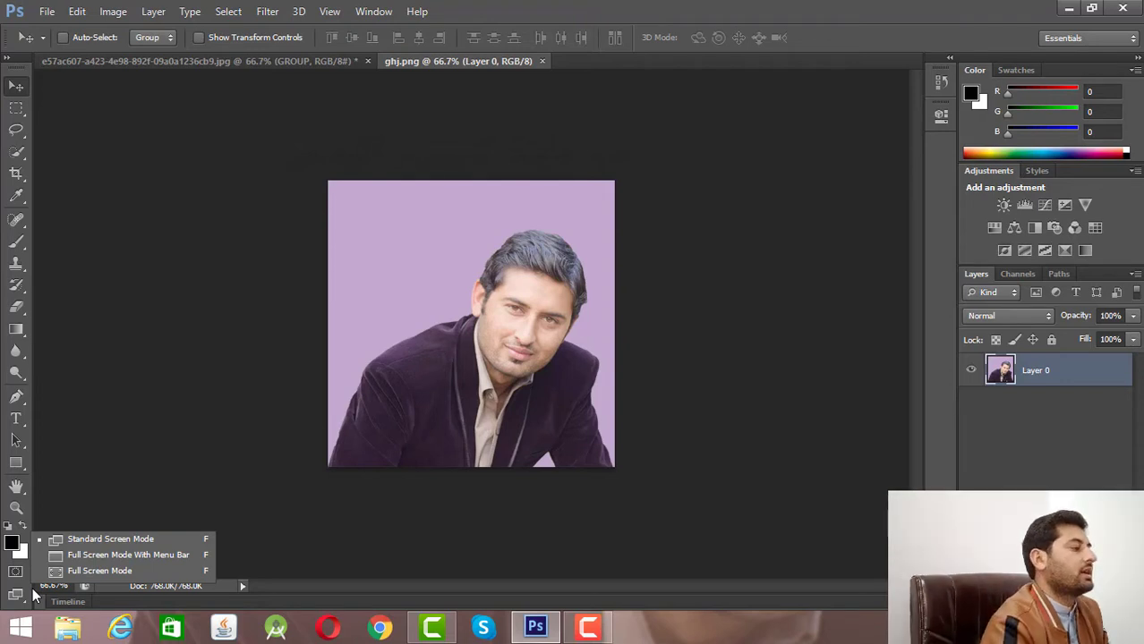
pyautogui.click(93, 546)
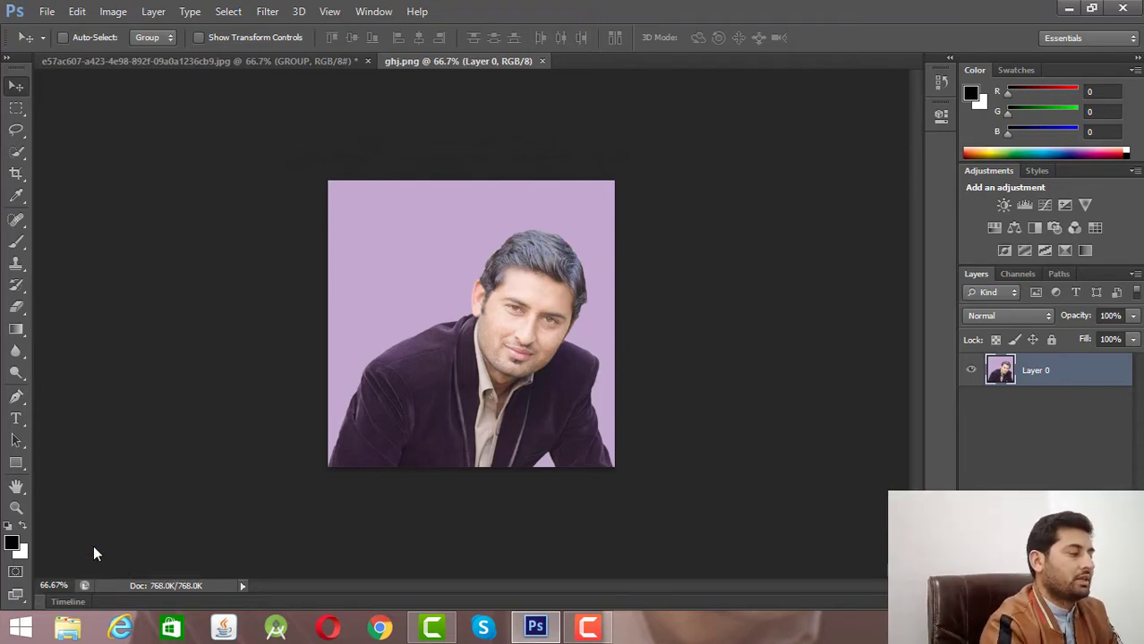
# Preview Full Screen Mode With Menu Bar and Full Screen Mode, and return to the standard screen mode
pyautogui.click(18, 596)
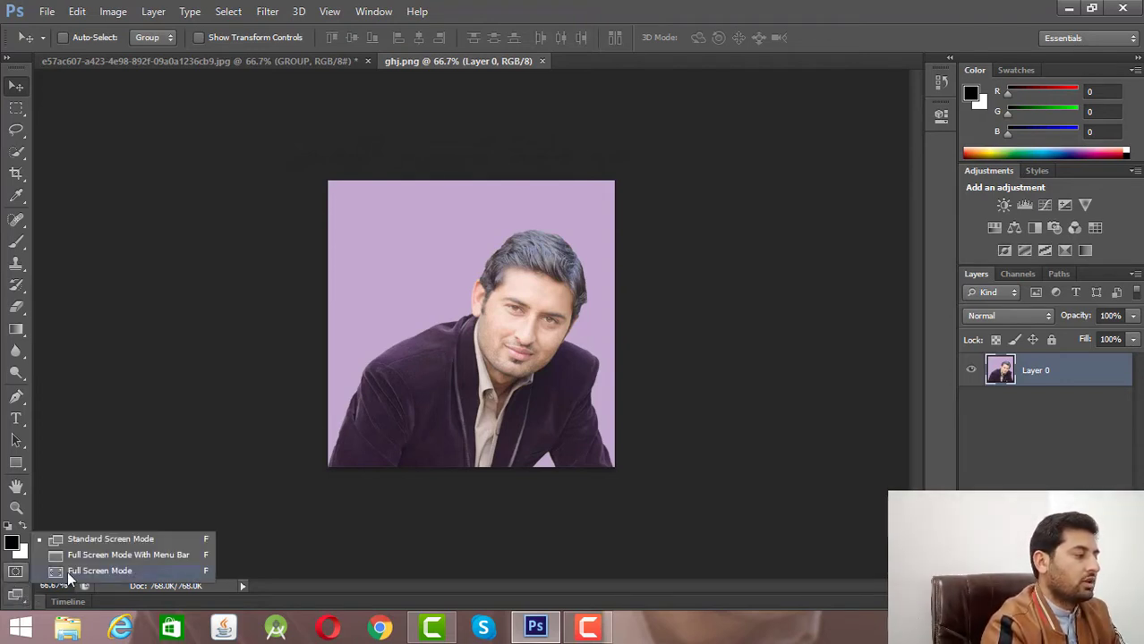
pyautogui.click(85, 559)
pyautogui.click(16, 592)
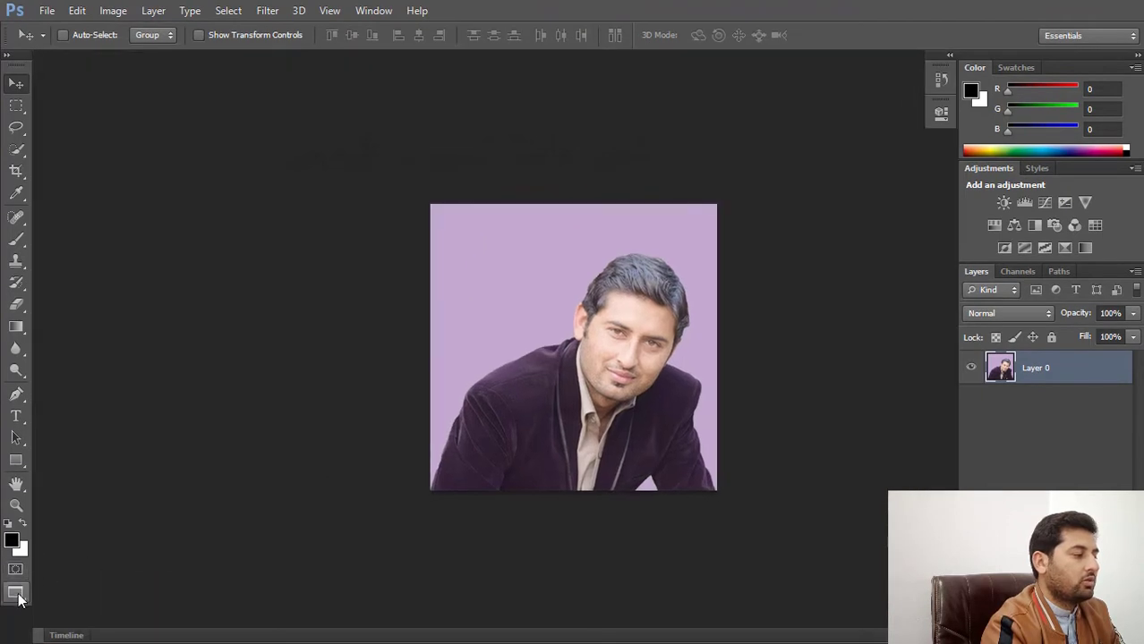
pyautogui.click(84, 570)
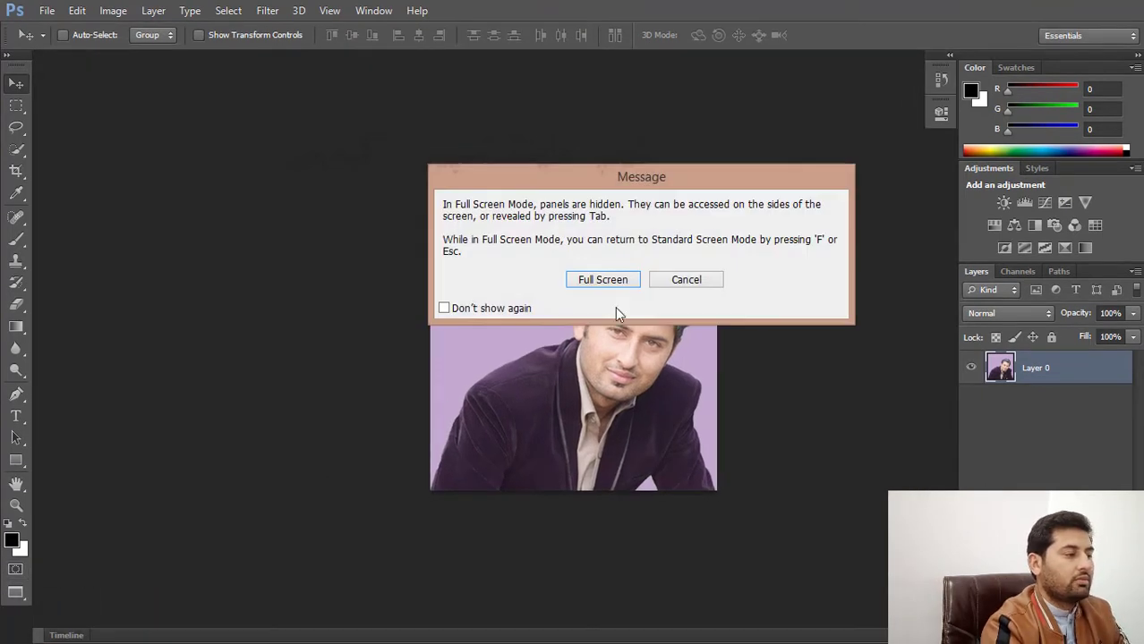
pyautogui.click(592, 281)
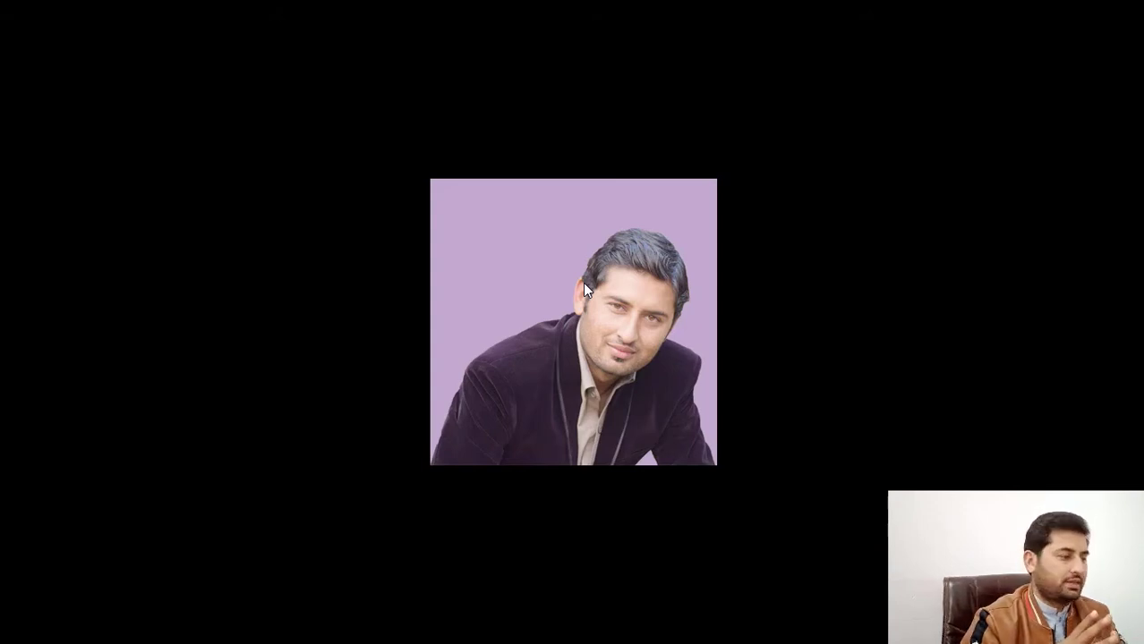
pyautogui.press('f')
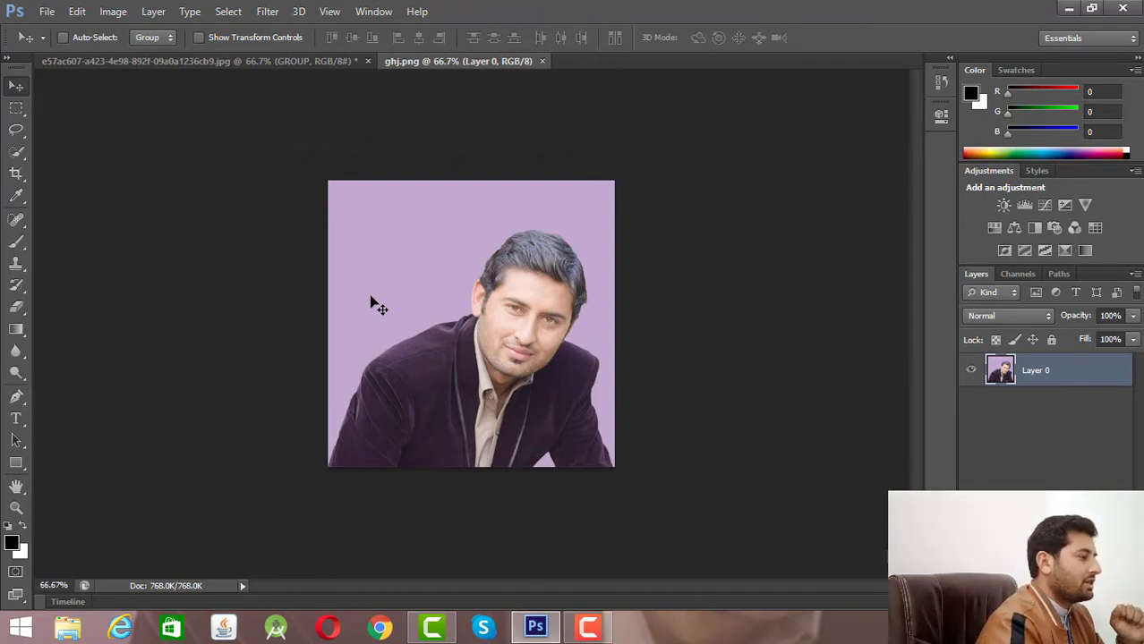
# Expand the toolbox to two columns and zoom in on the face in ghj.png to 300% with the Zoom tool
pyautogui.click(7, 57)
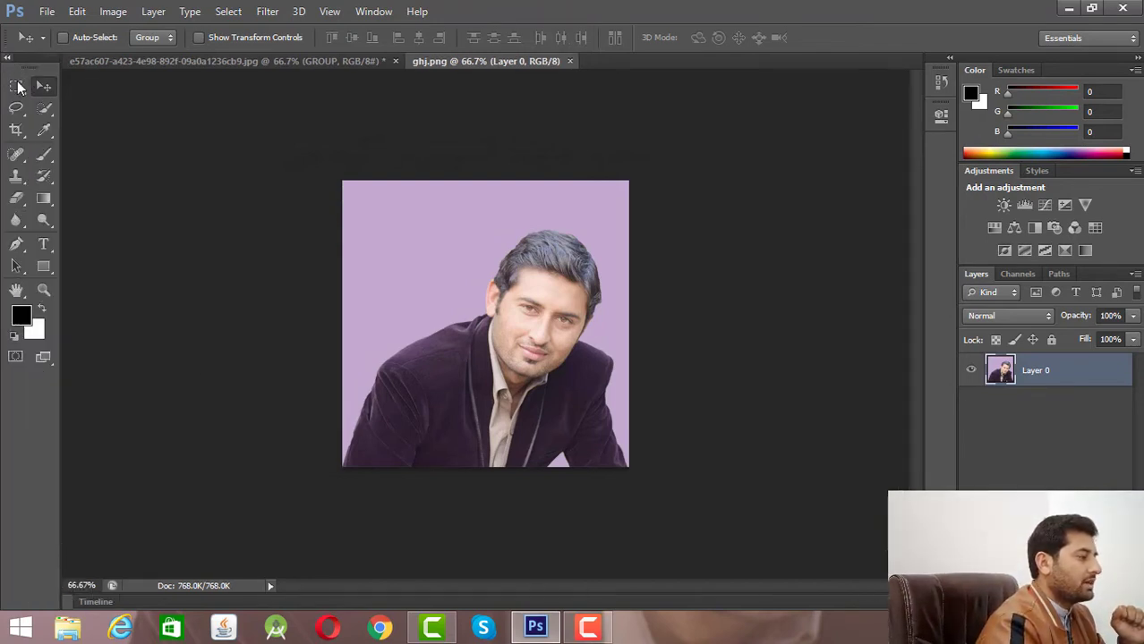
pyautogui.click(42, 287)
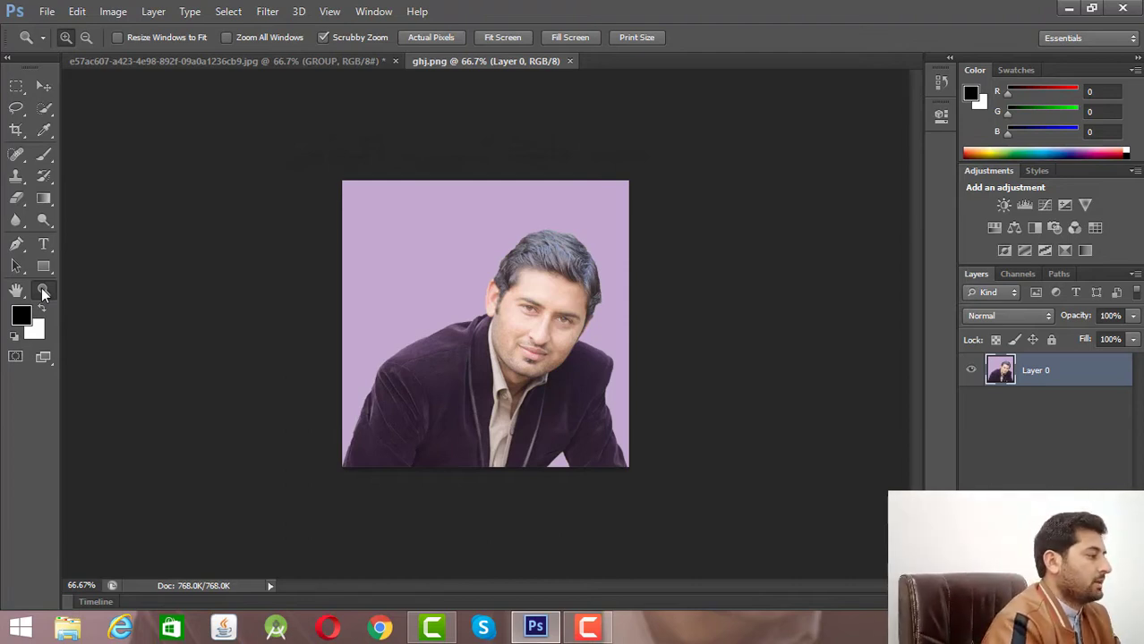
pyautogui.click(66, 35)
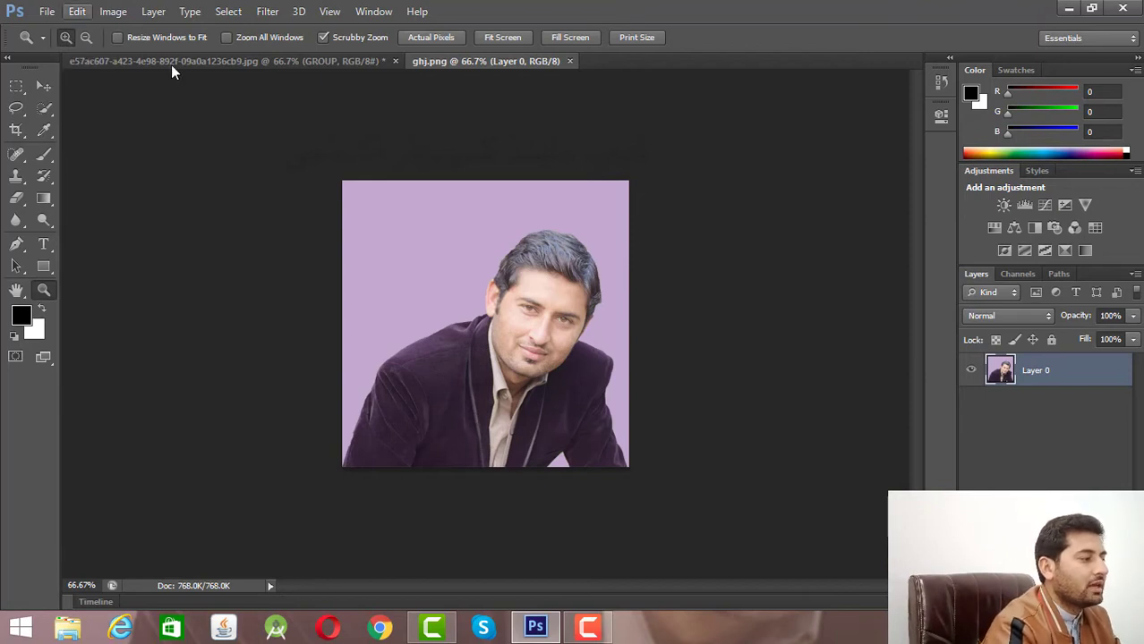
pyautogui.click(548, 295)
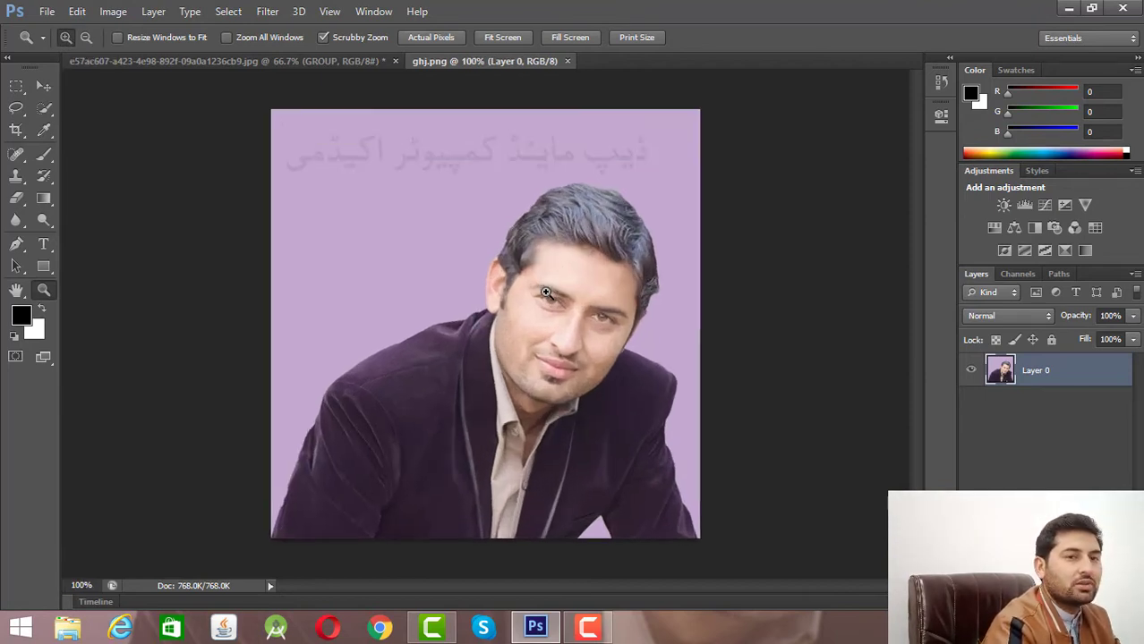
pyautogui.click(545, 293)
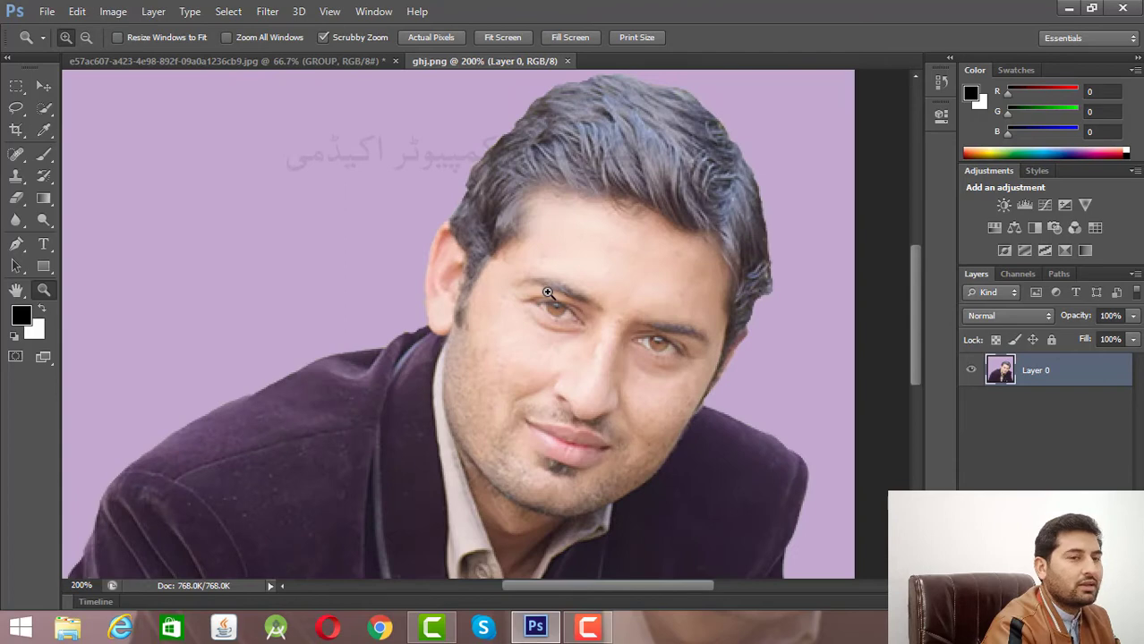
pyautogui.keyDown('alt'); pyautogui.click(548, 292); pyautogui.keyUp('alt')
pyautogui.click(548, 292)
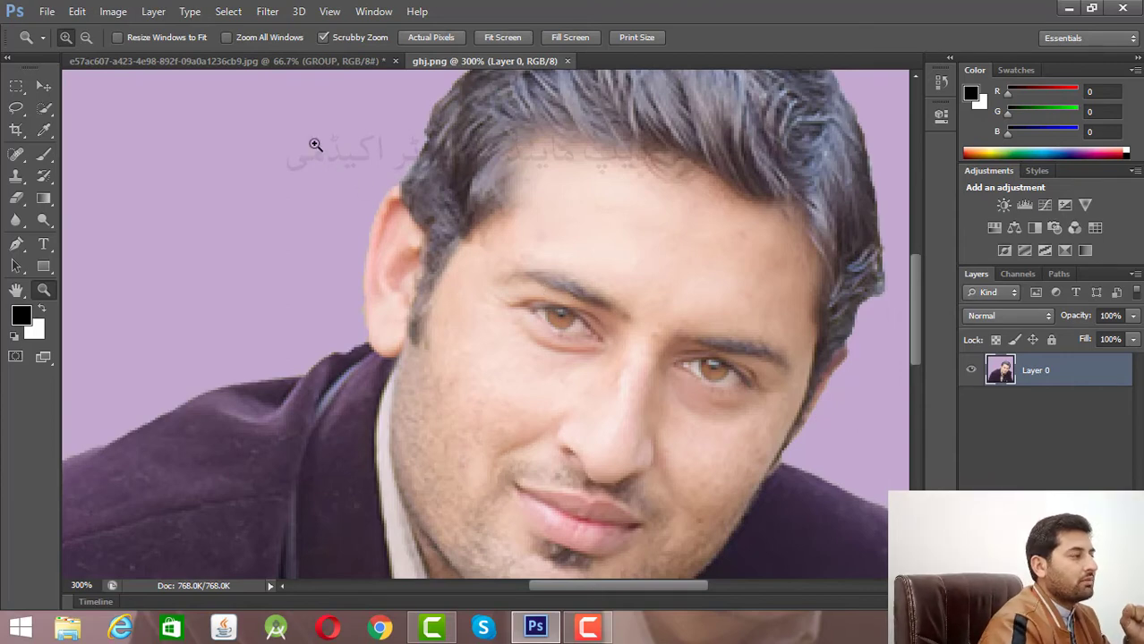
# Zoom ghj.png out in stages from the face to 66.7% with the Zoom tool
pyautogui.click(86, 37)
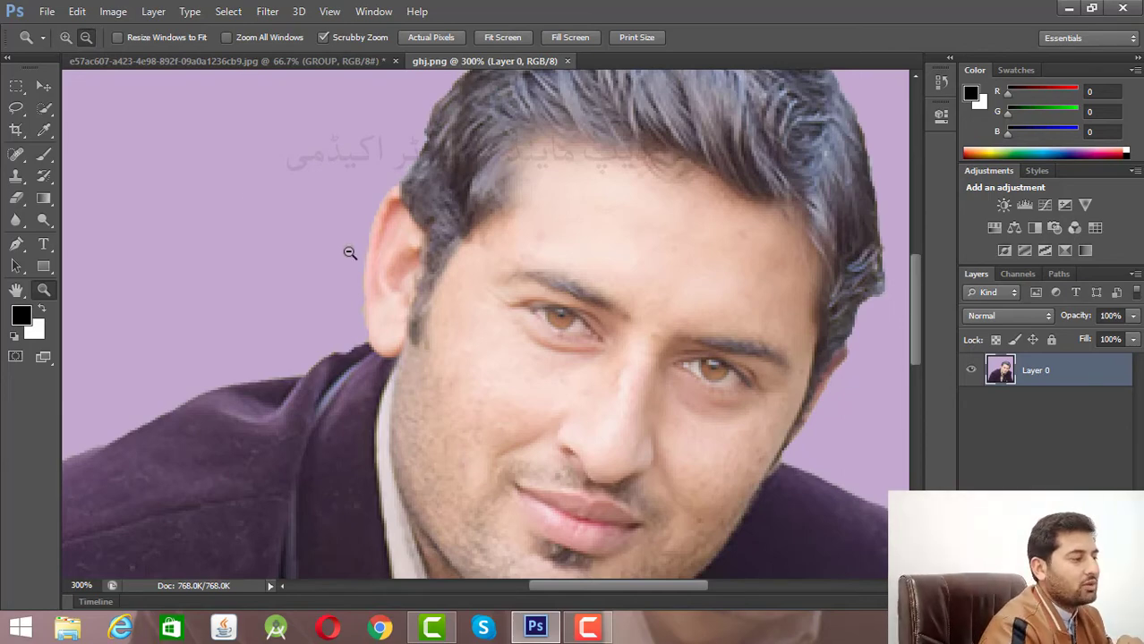
pyautogui.click(498, 327)
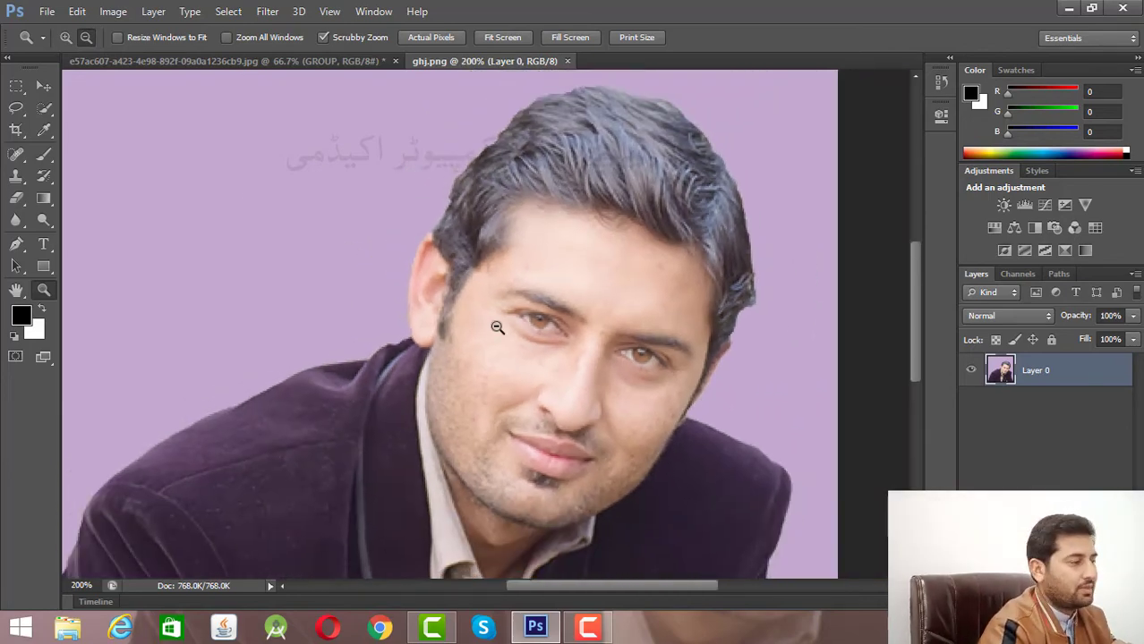
pyautogui.click(502, 319)
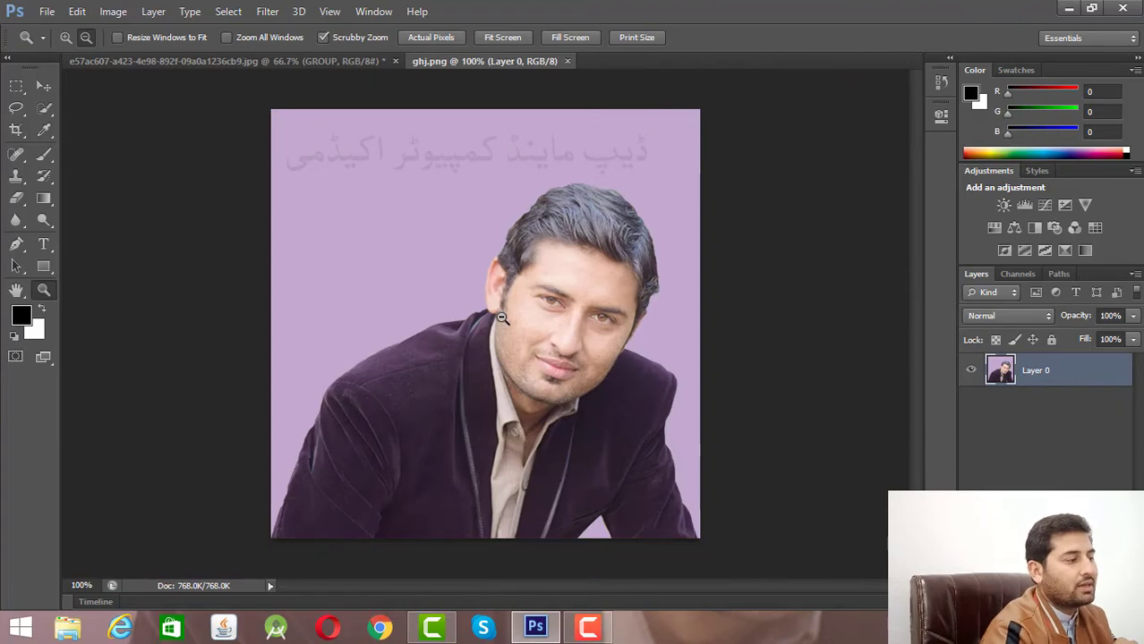
pyautogui.click(502, 319)
# Magnify ghj.png around the area beside the ear to 300%, leaving the Zoom tool set to zoom in
pyautogui.click(66, 38)
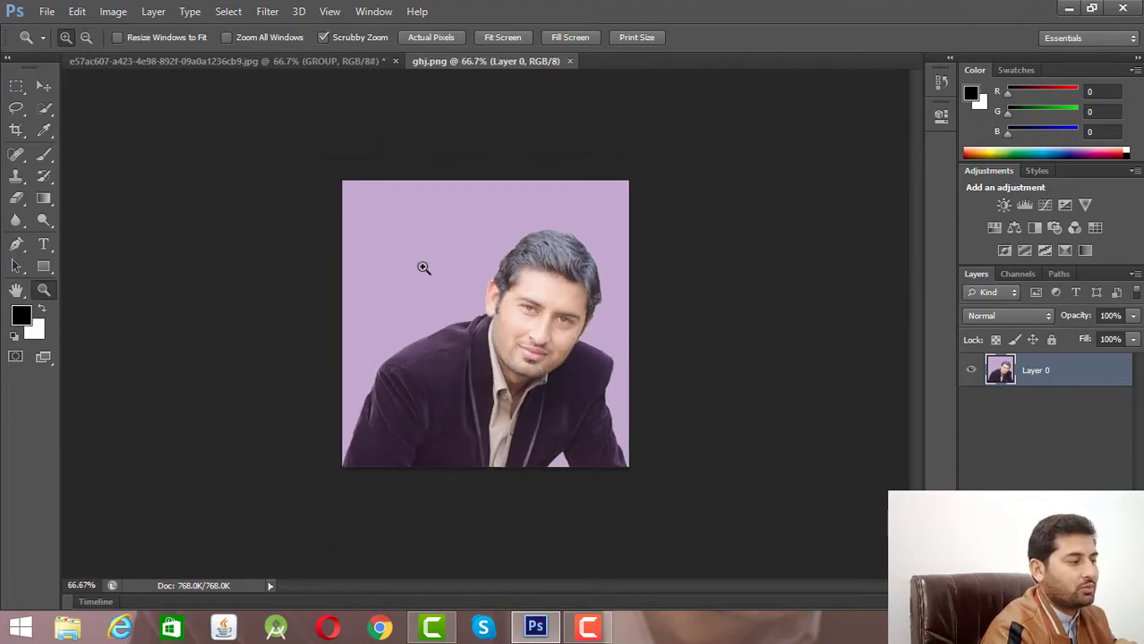
pyautogui.moveTo(462, 284); pyautogui.dragTo(462, 284)
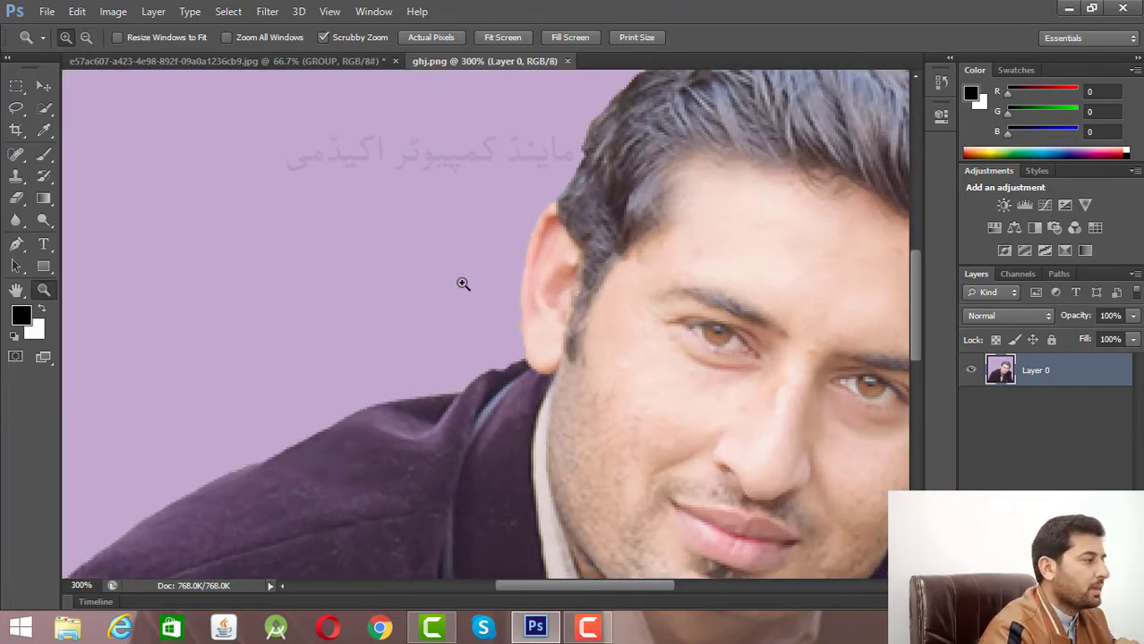
pyautogui.click(87, 37)
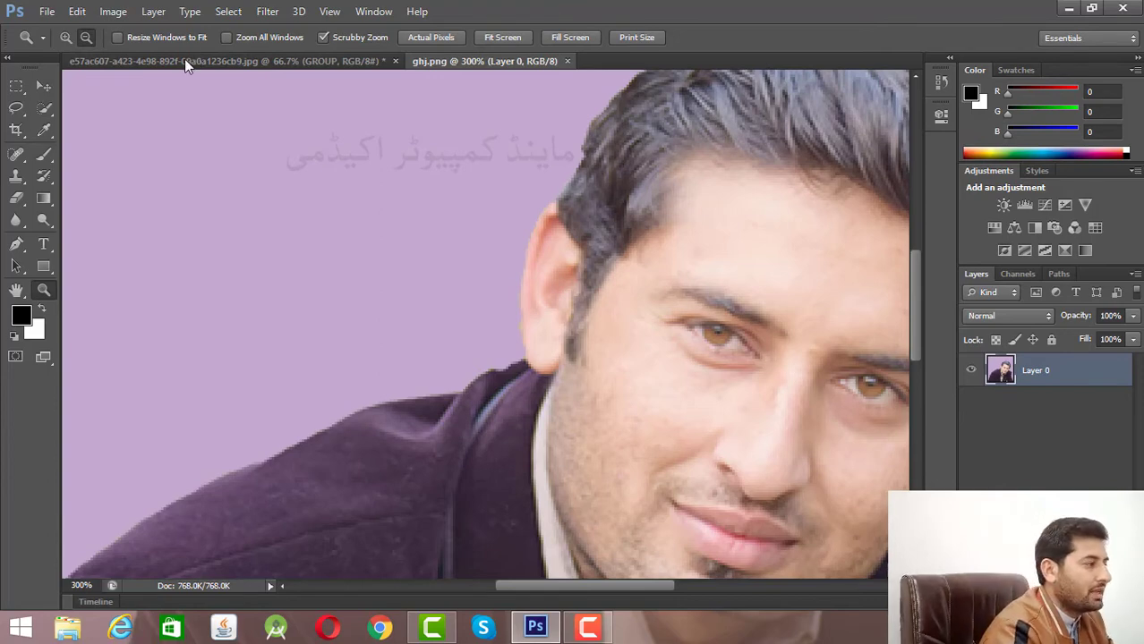
pyautogui.click(67, 37)
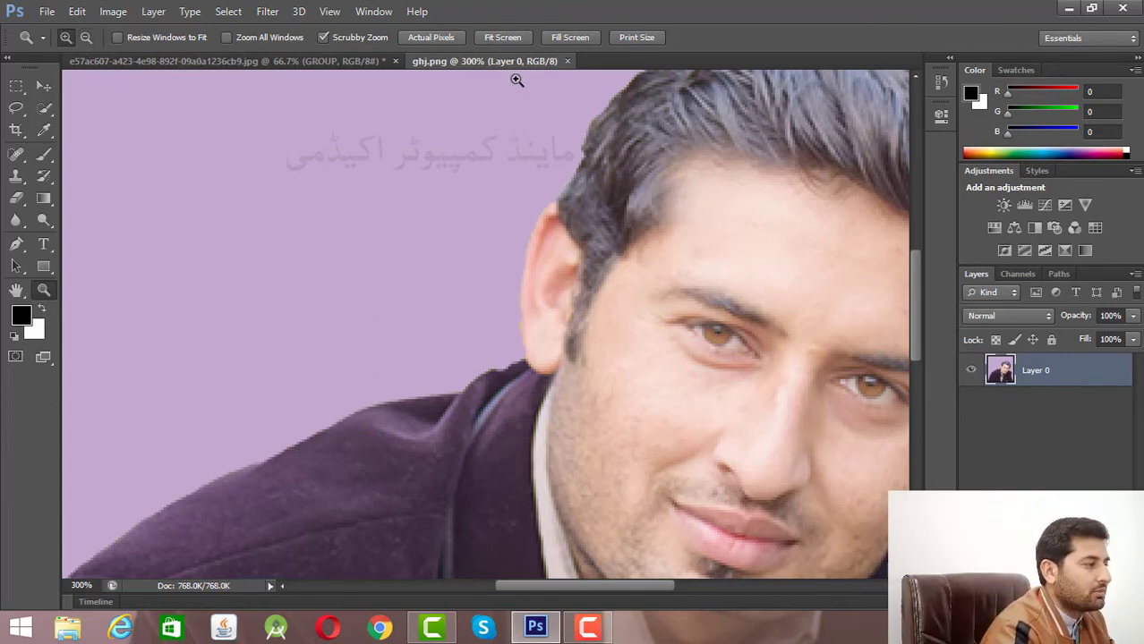
# Float ghj.png in its own window within the workspace and zoom it out to 50%
pyautogui.moveTo(503, 65); pyautogui.dragTo(256, 83)
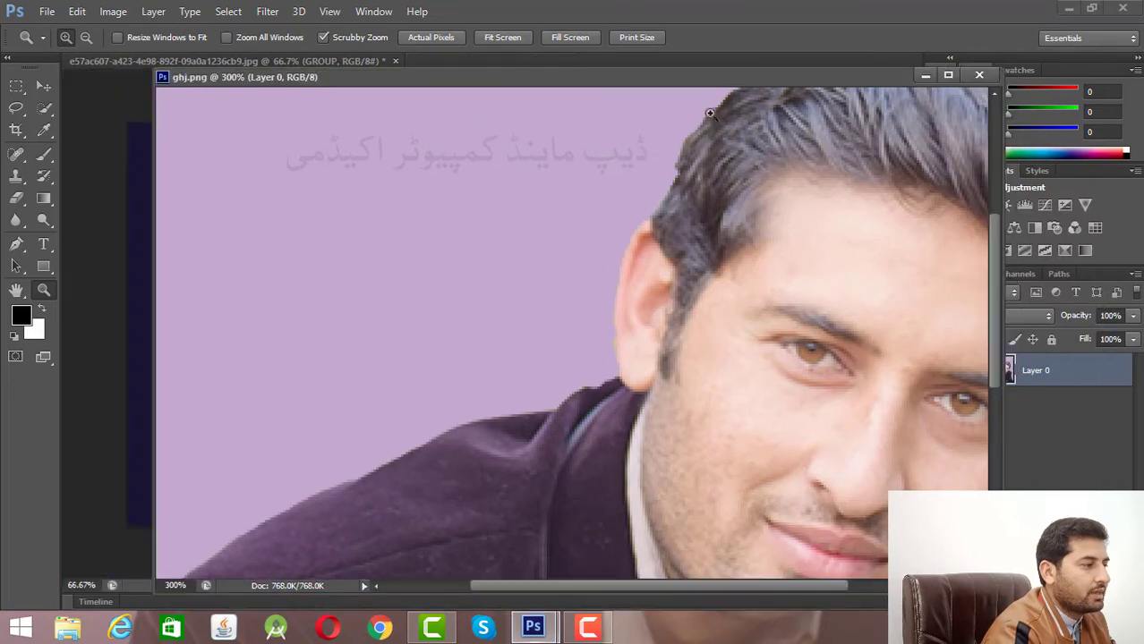
pyautogui.moveTo(681, 76); pyautogui.dragTo(599, 86)
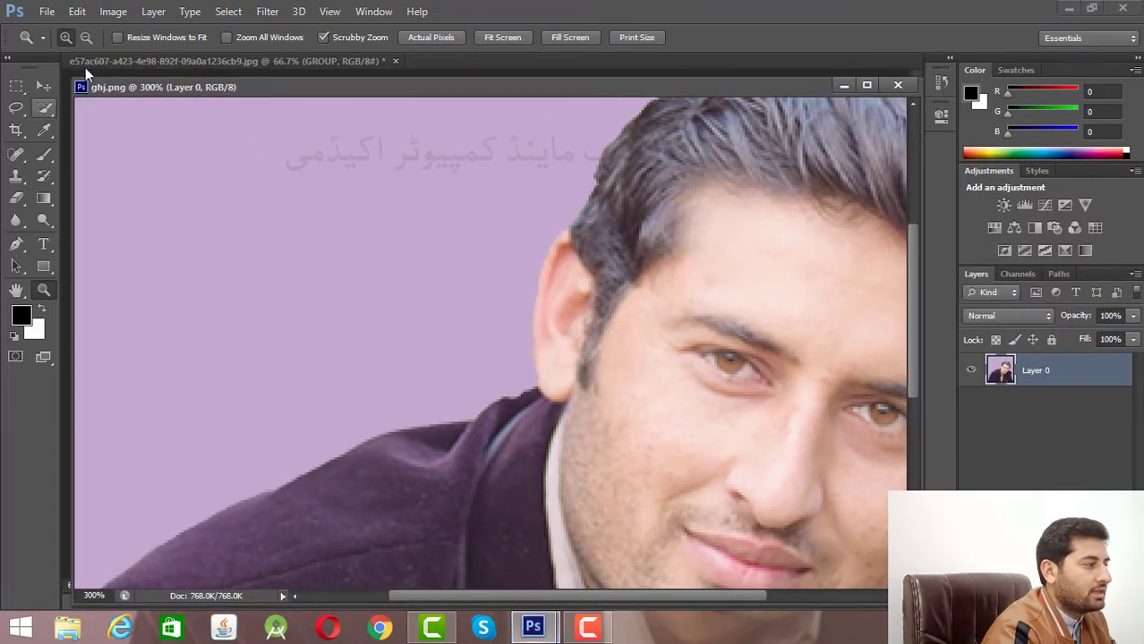
pyautogui.click(86, 38)
pyautogui.click(501, 327)
pyautogui.click(457, 282)
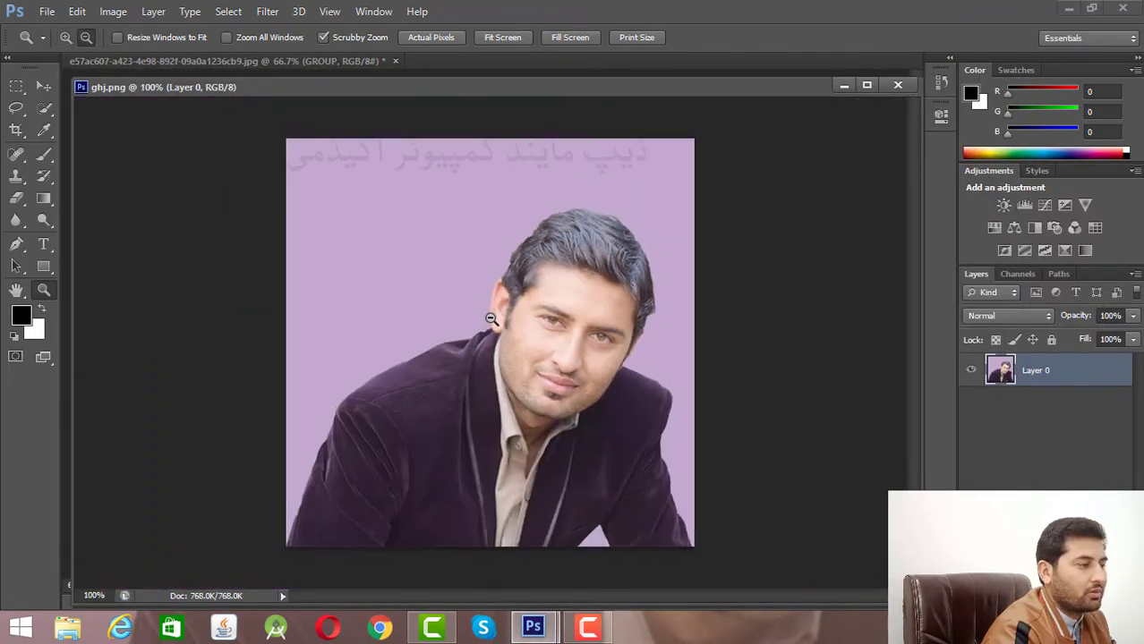
pyautogui.click(407, 237)
pyautogui.click(359, 192)
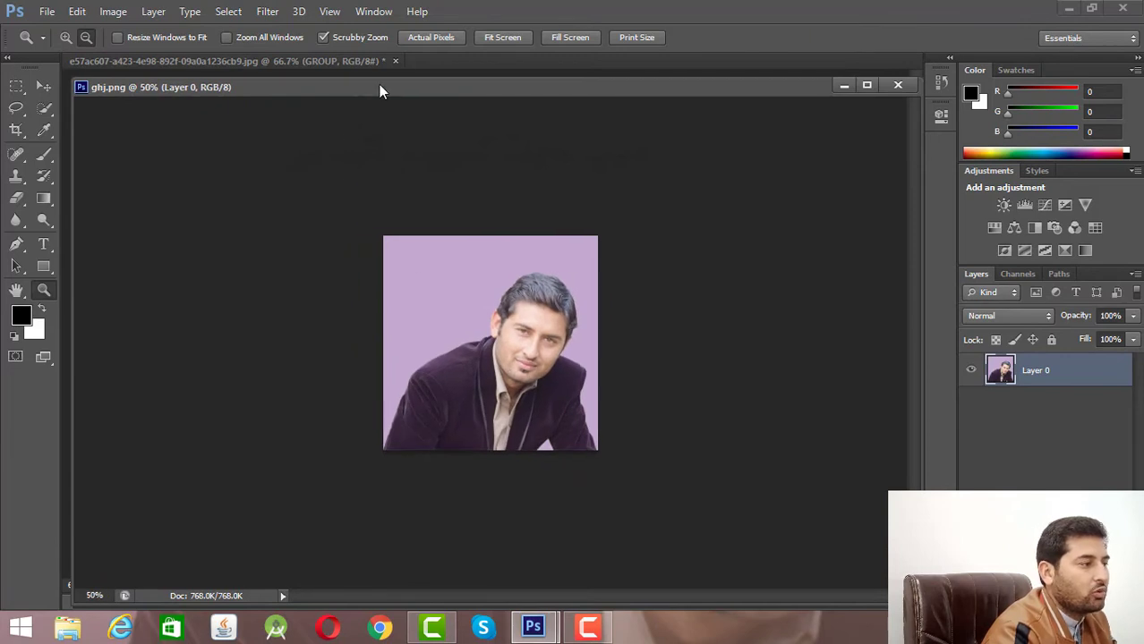
pyautogui.moveTo(378, 87); pyautogui.dragTo(340, 89)
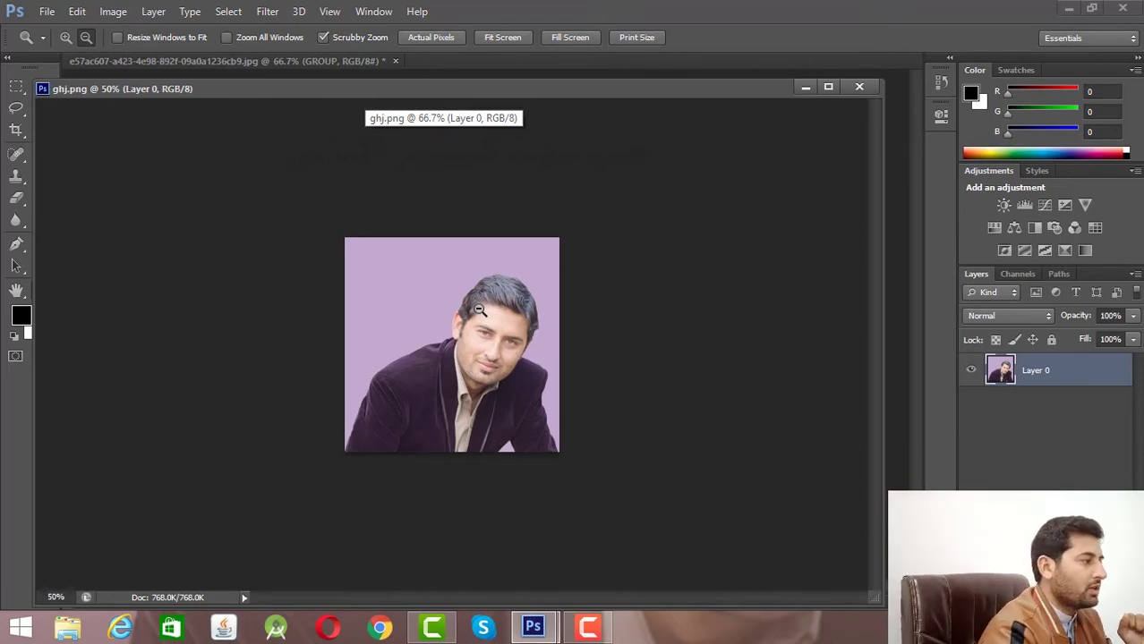
# Enable Resize Windows to Fit, zoom the floating ghj.png out to 33.3%, and place its window over the banner's Ps logo
pyautogui.click(117, 37)
pyautogui.hotkey('ctrl', '-')
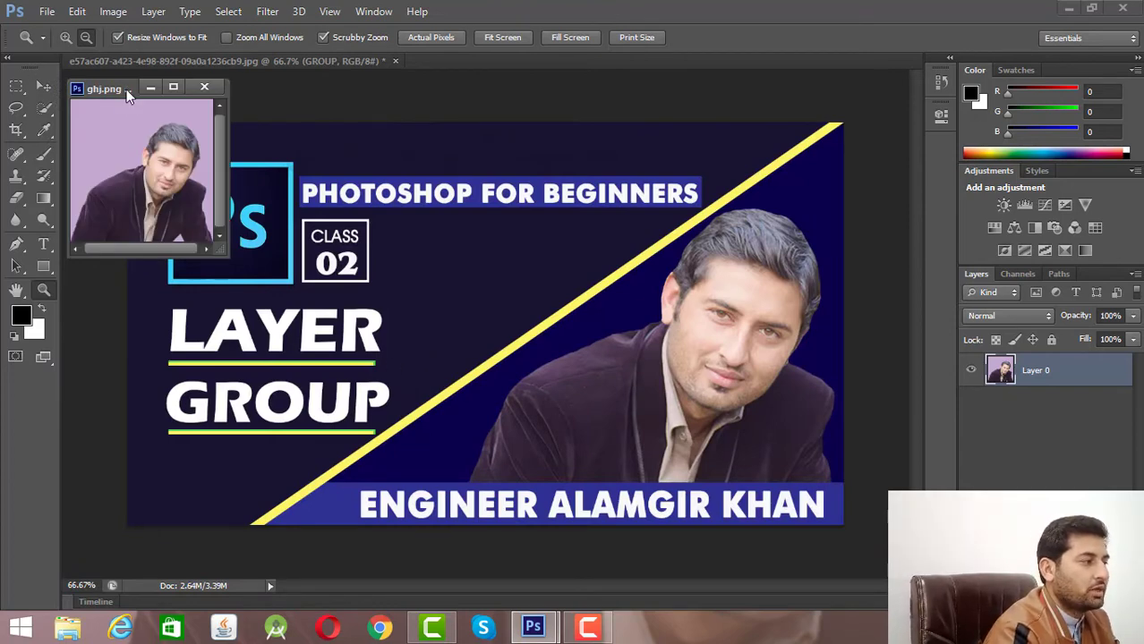
pyautogui.moveTo(126, 87); pyautogui.dragTo(342, 139)
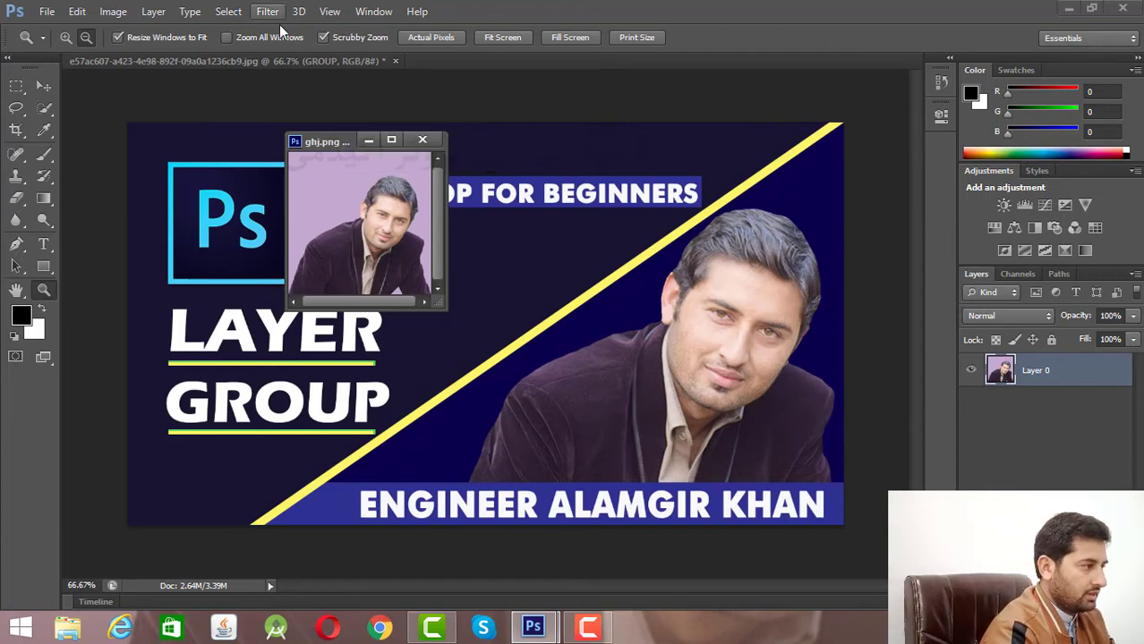
# Float the Layer Group banner document in its own window and zoom it out to 50%
pyautogui.moveTo(277, 60); pyautogui.dragTo(278, 104)
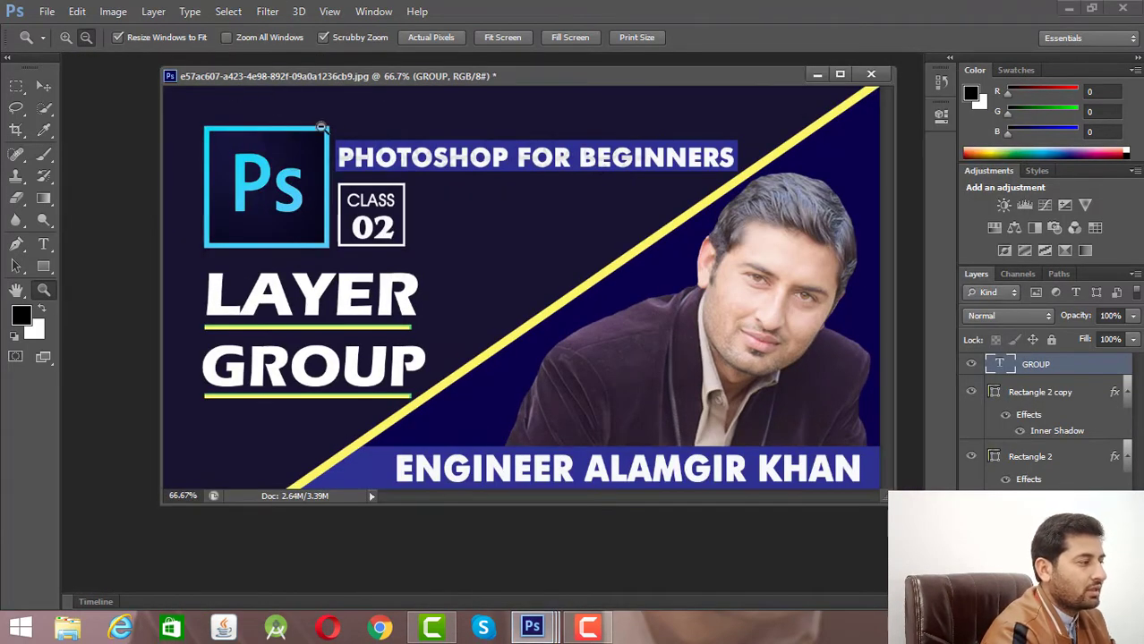
pyautogui.keyDown('alt'); pyautogui.click(341, 209); pyautogui.keyUp('alt')
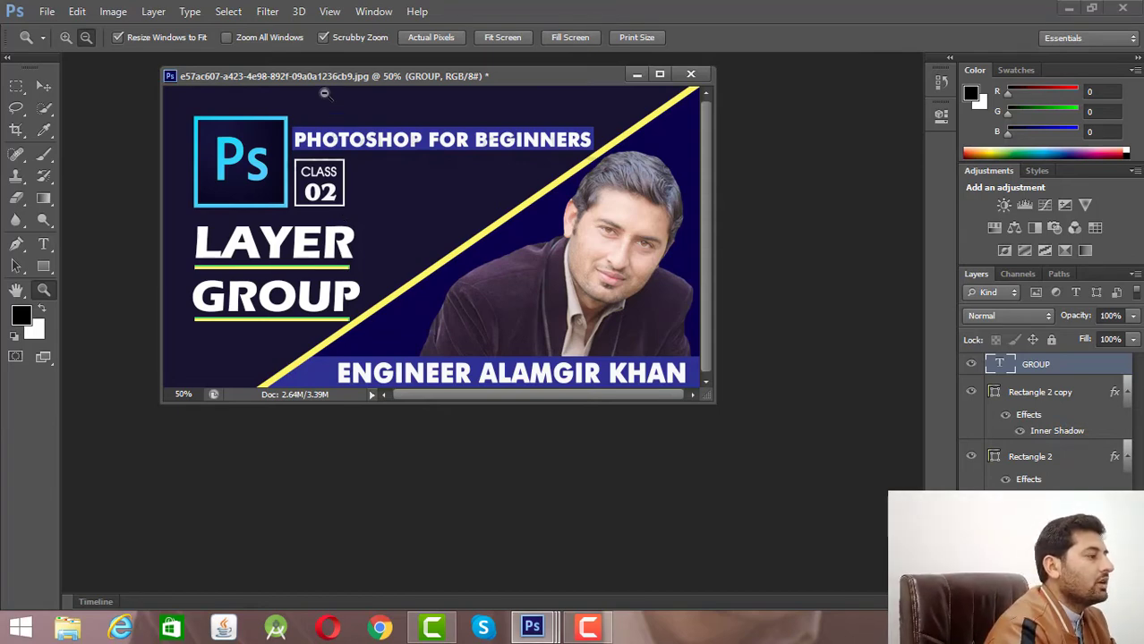
# Dock the banner and ghj.png windows back as document tabs, and zoom ghj.png in to 100%
pyautogui.moveTo(324, 82); pyautogui.dragTo(339, 64)
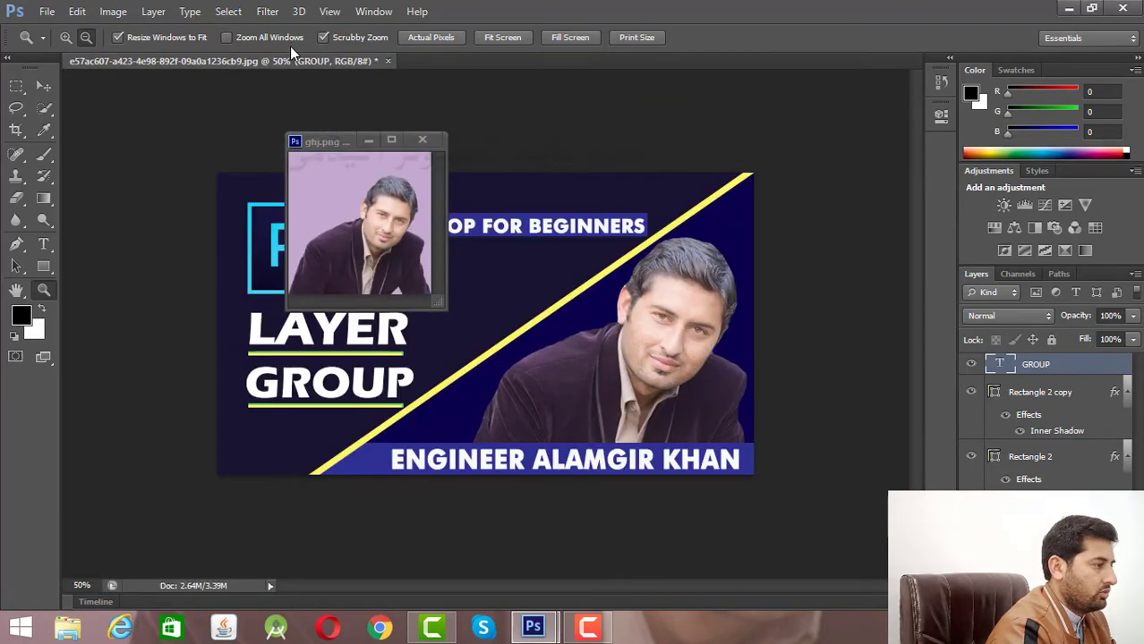
pyautogui.moveTo(351, 141); pyautogui.dragTo(416, 65)
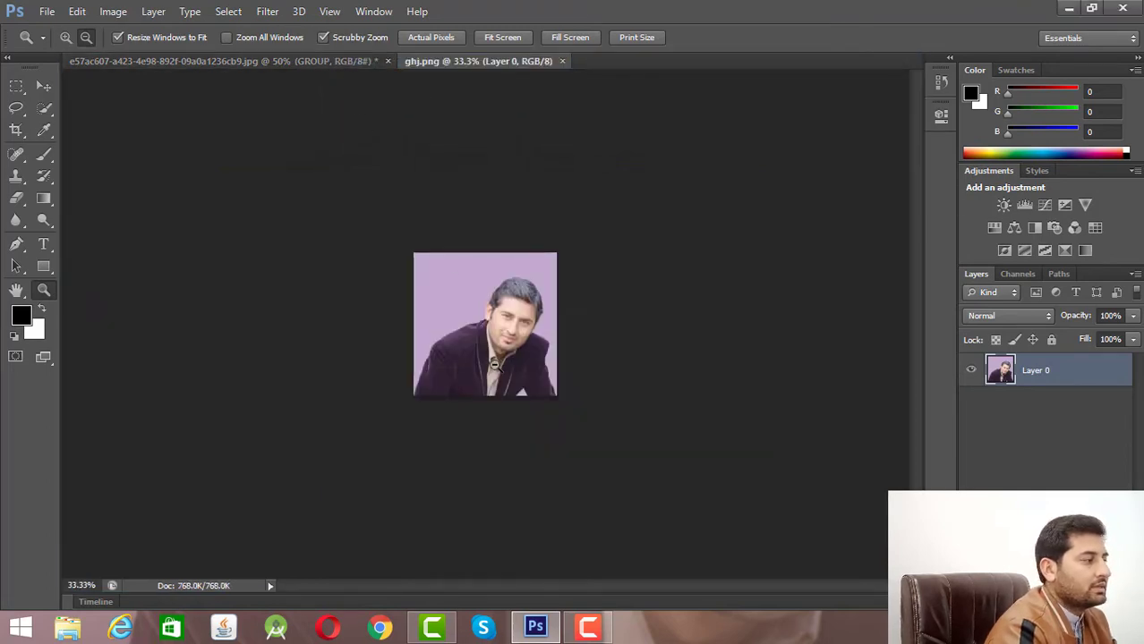
pyautogui.click(65, 37)
pyautogui.click(492, 340)
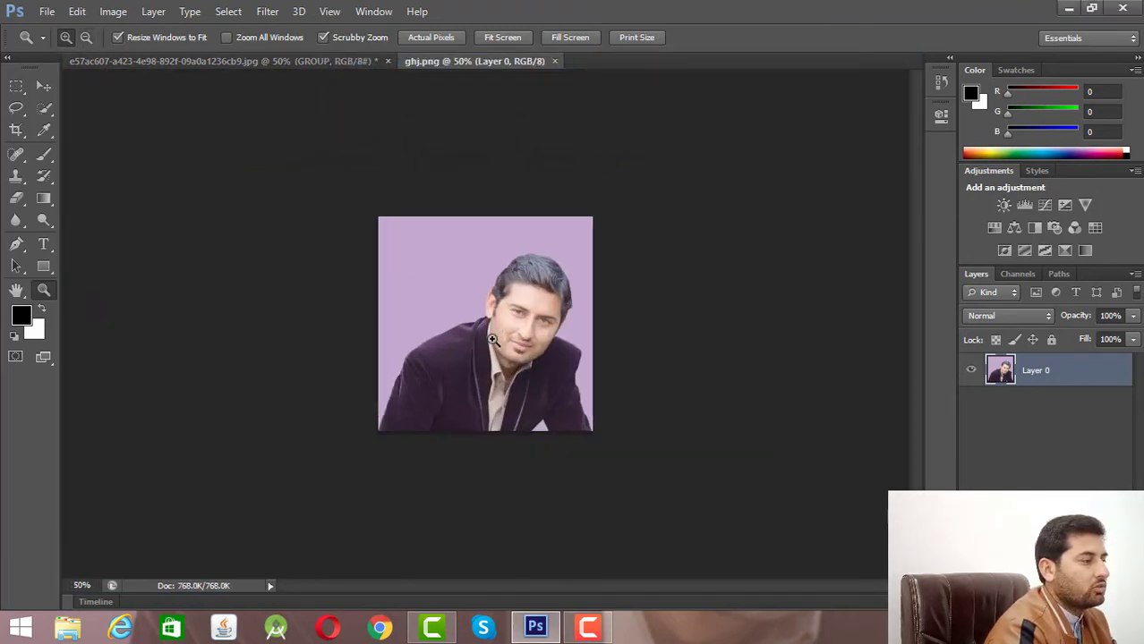
pyautogui.click(493, 340)
pyautogui.click(492, 340)
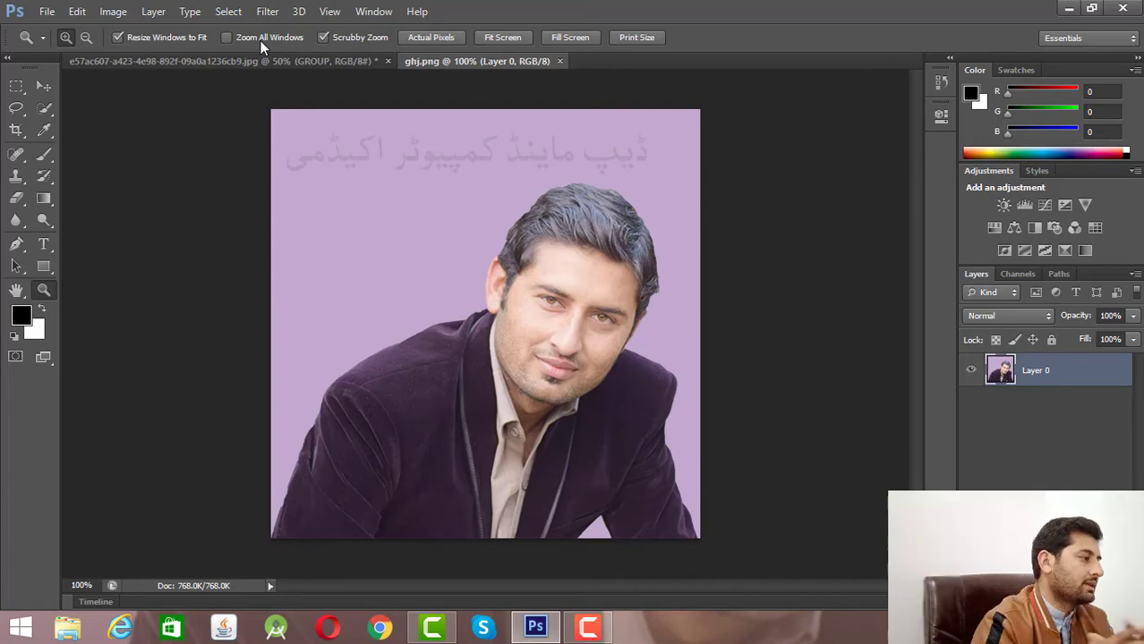
# Float ghj.png and the Layer Group banner in separate windows and arrange them side by side
pyautogui.moveTo(449, 62); pyautogui.dragTo(465, 172)
pyautogui.moveTo(285, 60); pyautogui.dragTo(437, 98)
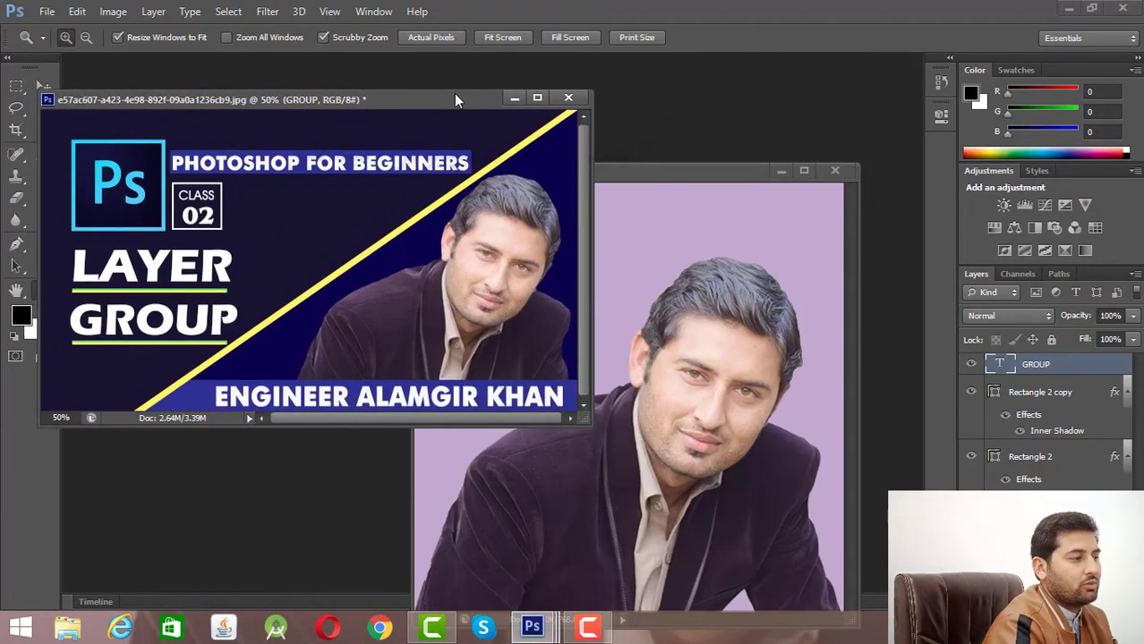
pyautogui.moveTo(708, 172); pyautogui.dragTo(765, 126)
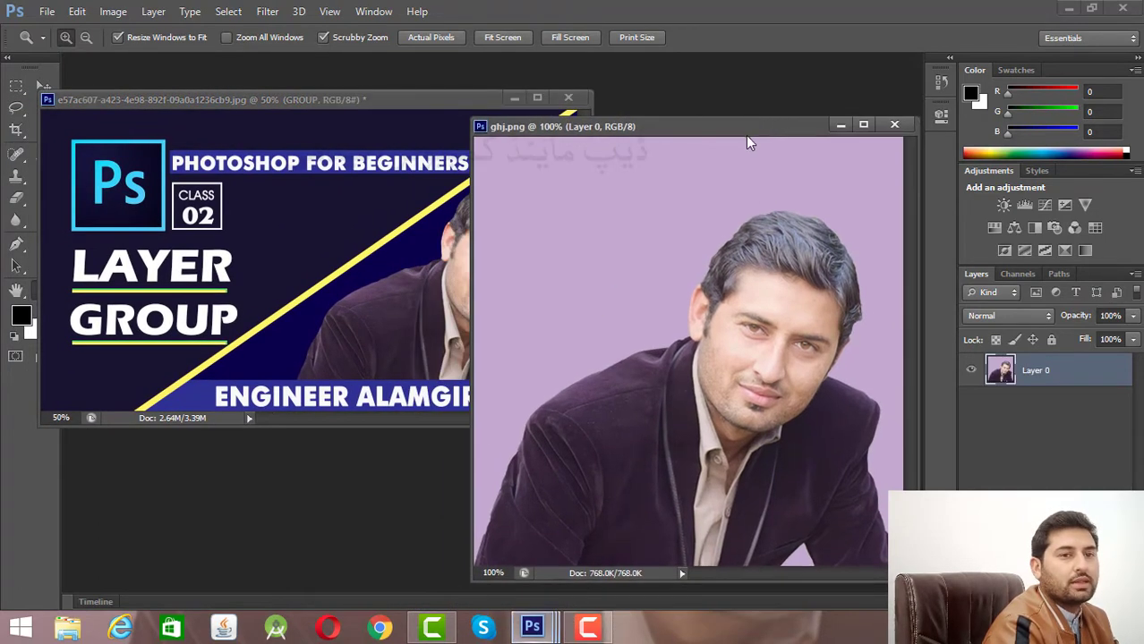
# Enable Zoom All Windows and zoom in on the banner to 200%, taking ghj.png to 400% along with it
pyautogui.click(228, 37)
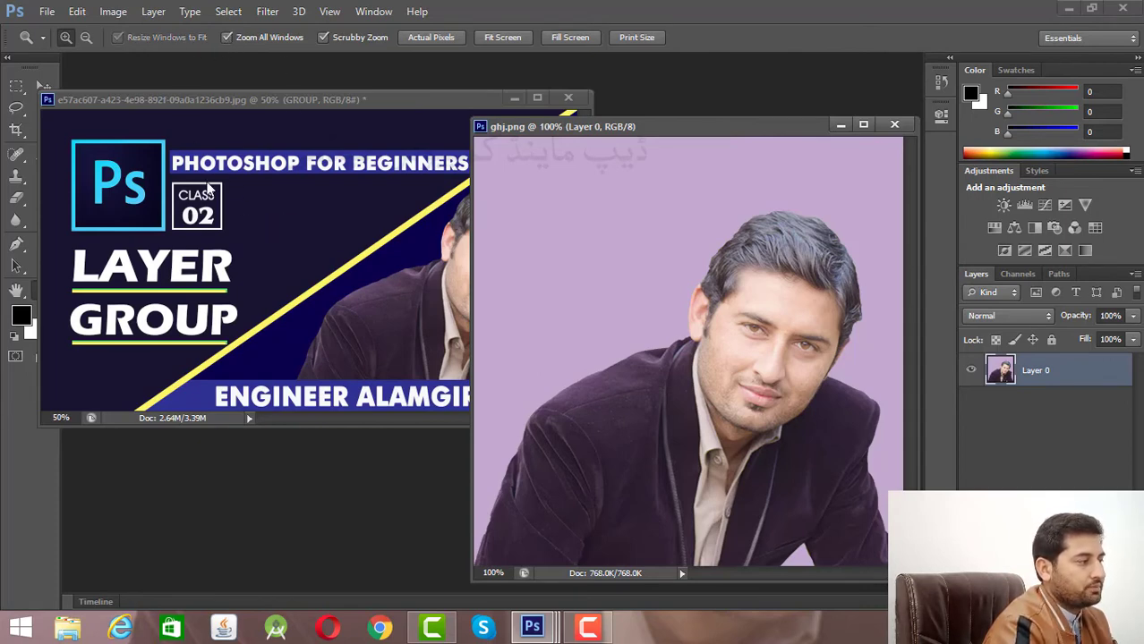
pyautogui.click(275, 239)
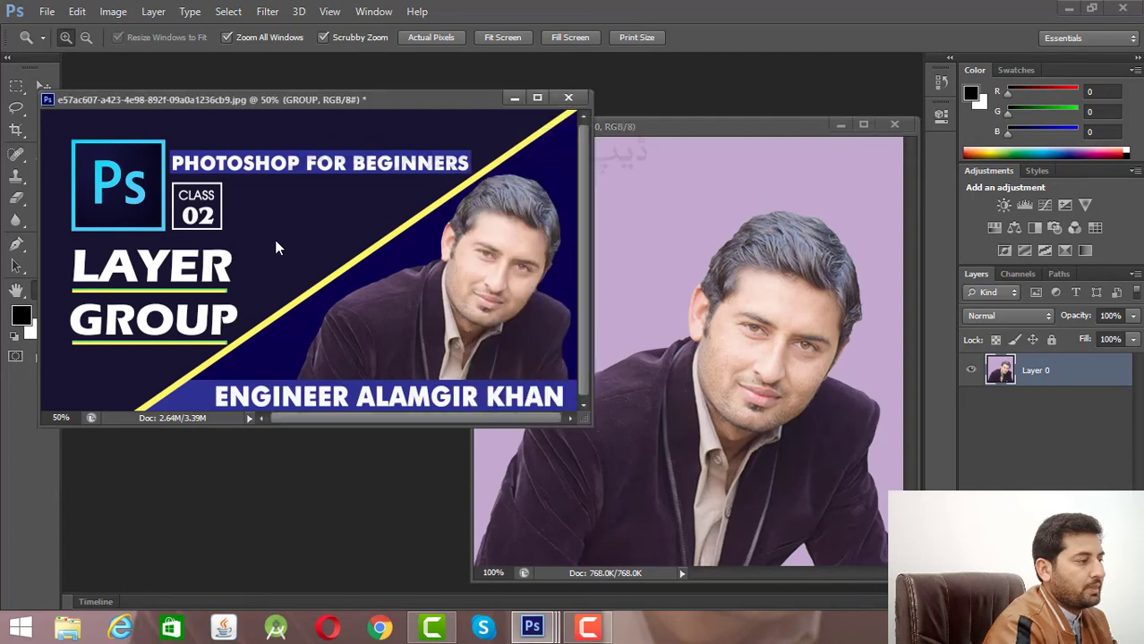
pyautogui.click(275, 240)
pyautogui.click(275, 240)
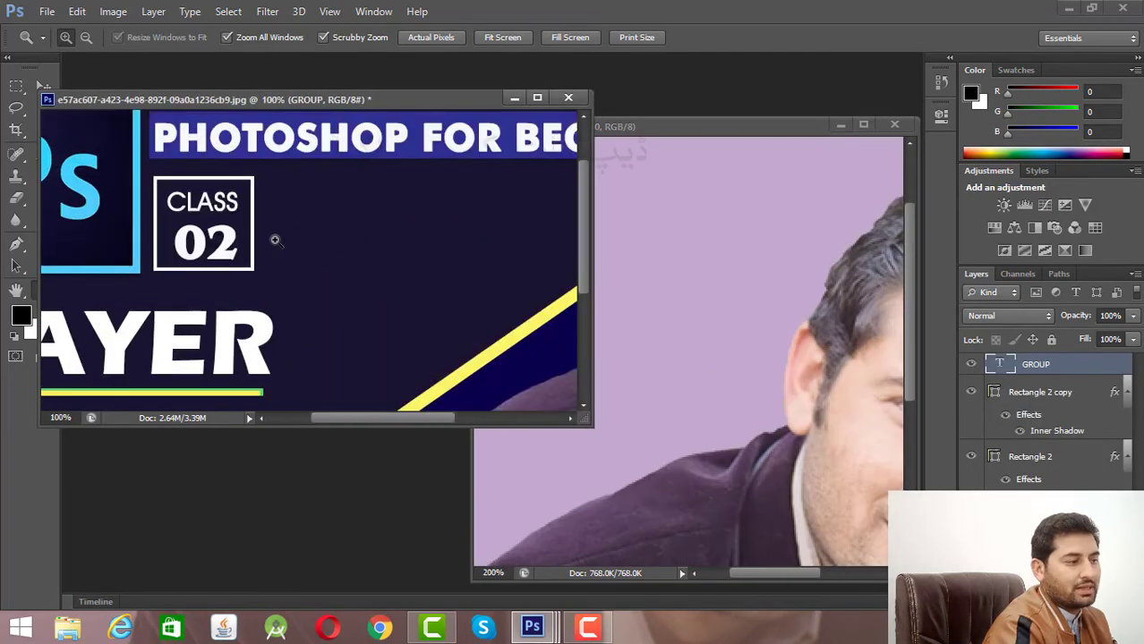
pyautogui.click(275, 240)
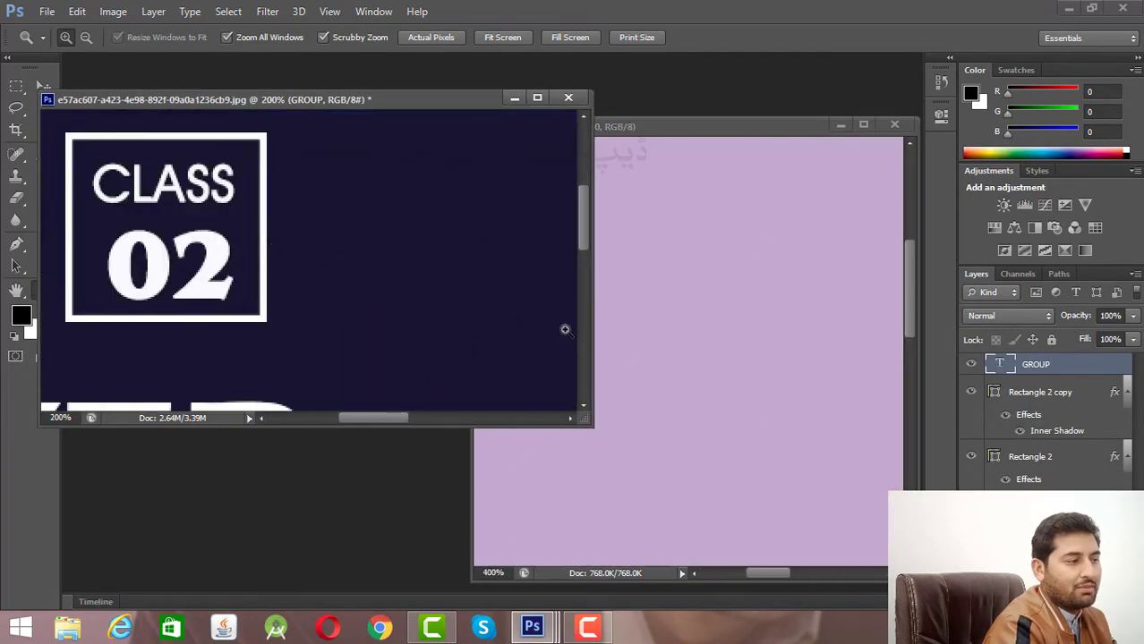
# Zoom both floating documents out together until the banner is at 33.3% and ghj.png at 66.7%
pyautogui.click(86, 37)
pyautogui.click(268, 195)
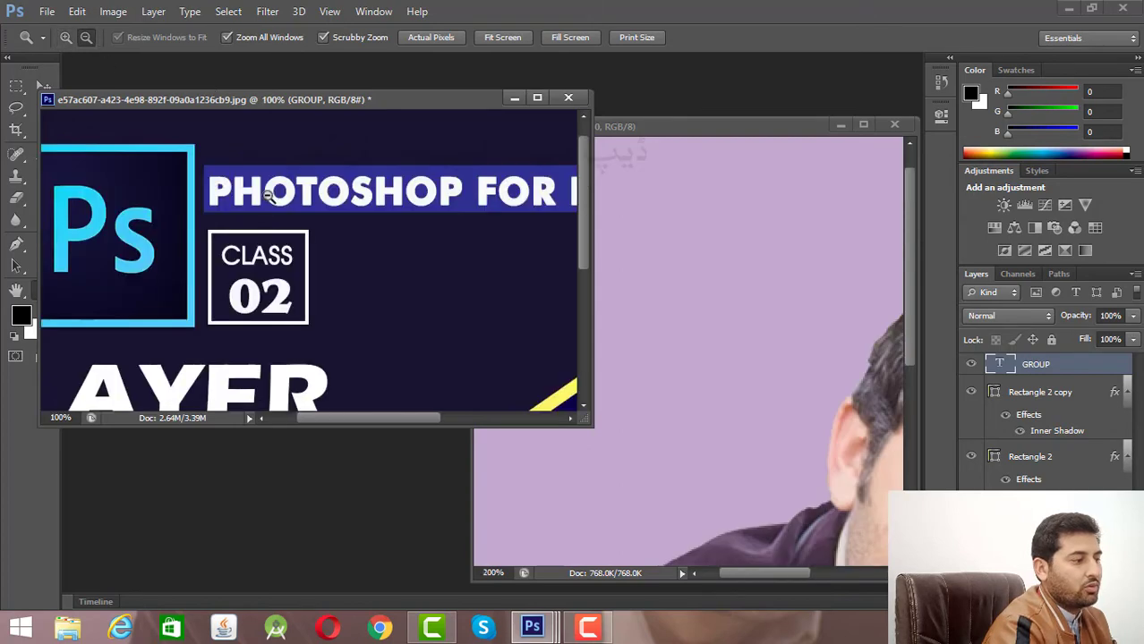
pyautogui.click(268, 195)
pyautogui.click(268, 195)
pyautogui.click(269, 195)
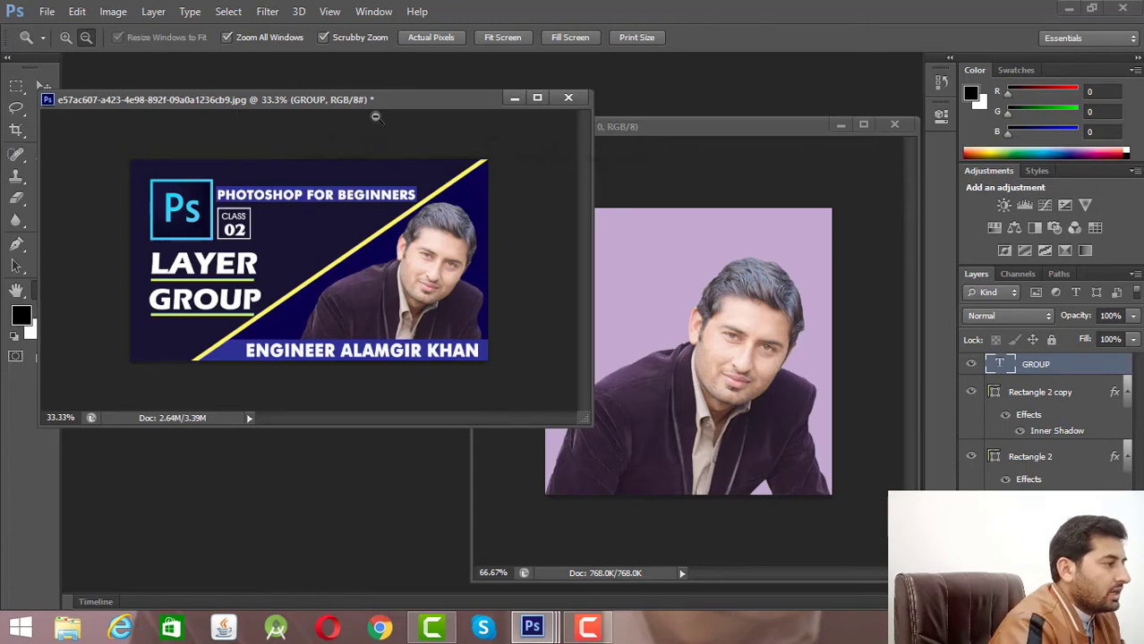
# Show the banner at Actual Pixels, Fit Screen, Fill Screen and finally Print Size
pyautogui.click(447, 39)
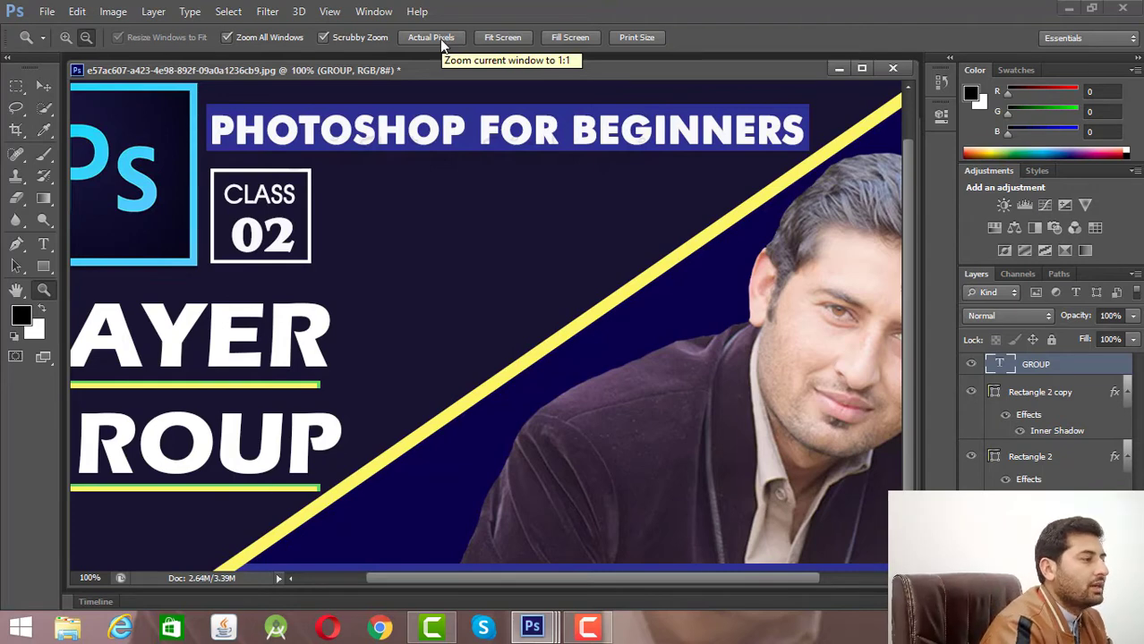
pyautogui.click(514, 41)
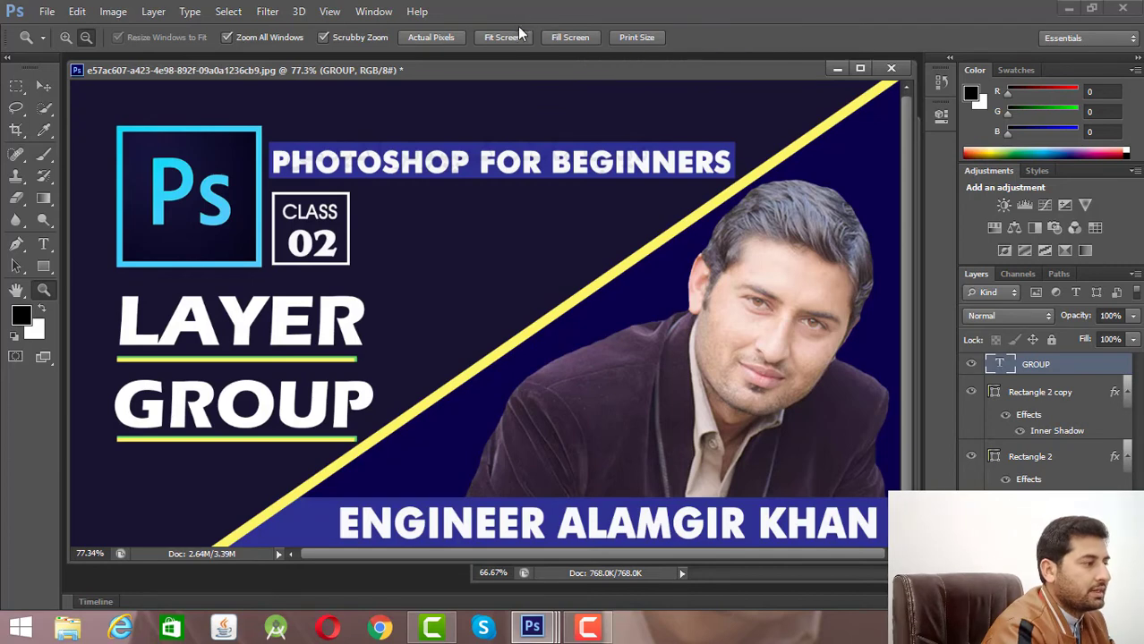
pyautogui.click(565, 41)
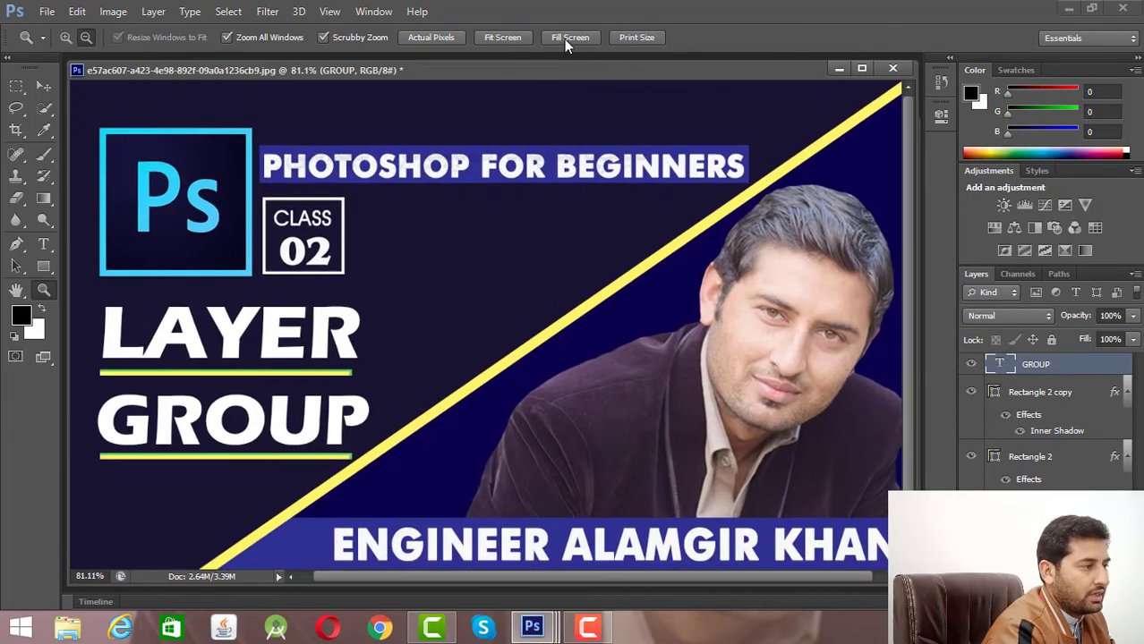
pyautogui.click(633, 40)
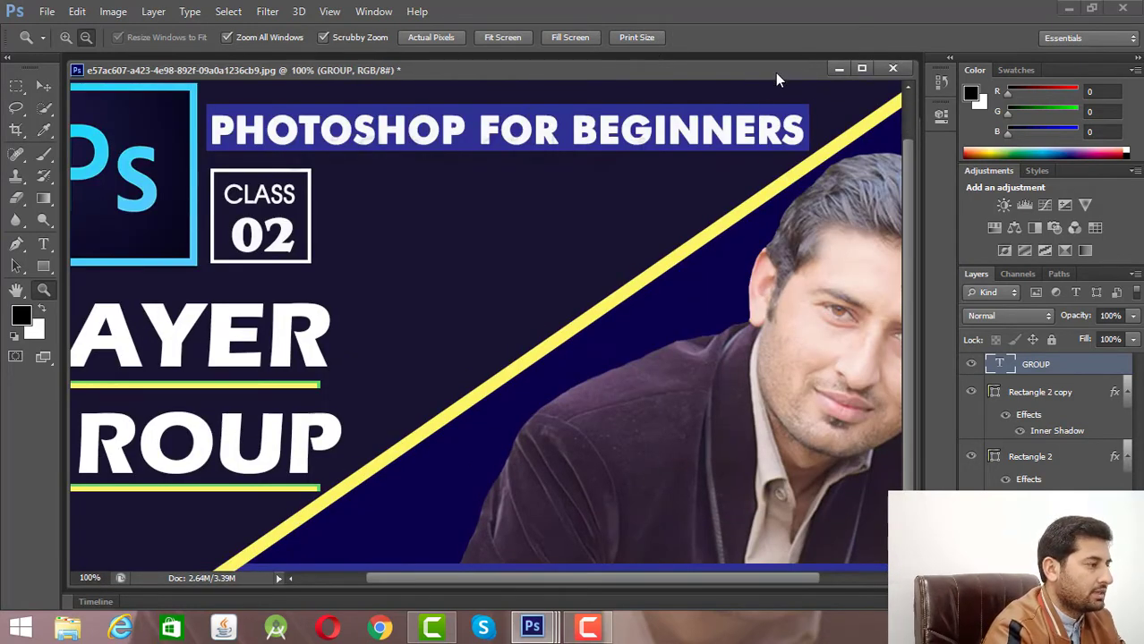
# Dock the banner as a tab, place the floating ghj.png window over it and show ghj.png at Actual Pixels
pyautogui.moveTo(775, 72); pyautogui.dragTo(711, 58)
pyautogui.moveTo(707, 126); pyautogui.dragTo(459, 90)
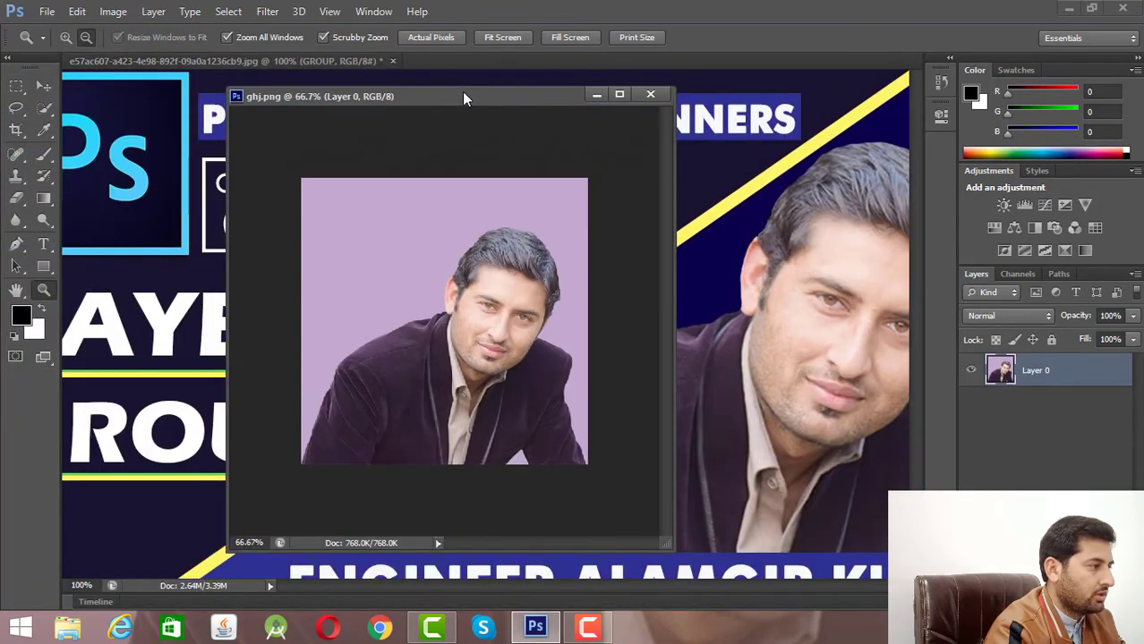
pyautogui.click(450, 36)
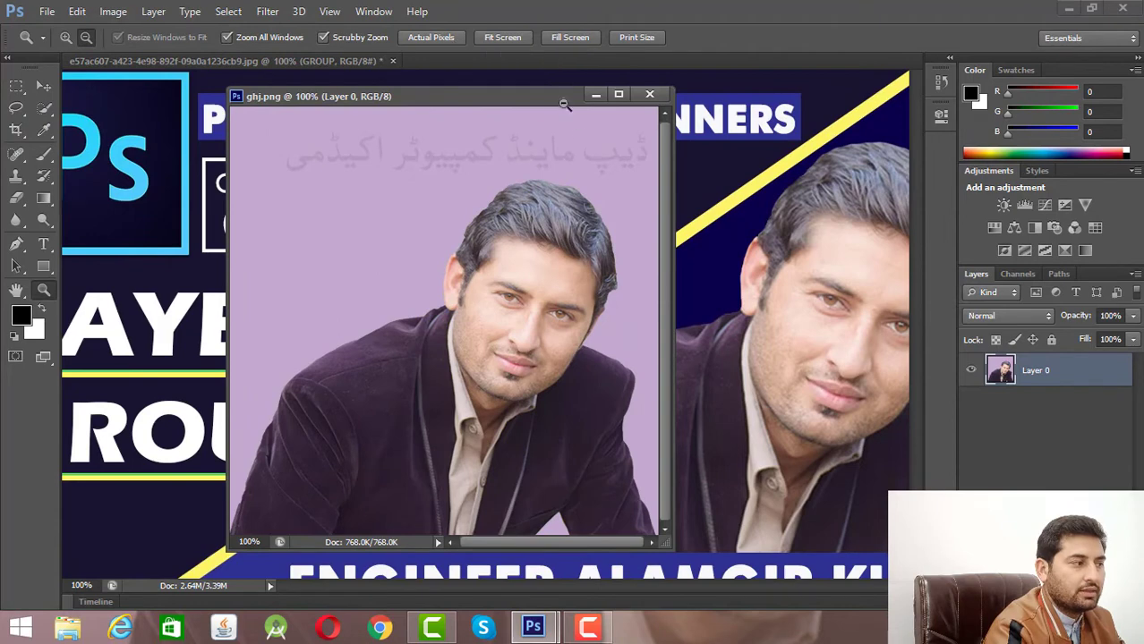
pyautogui.moveTo(553, 96); pyautogui.dragTo(538, 97)
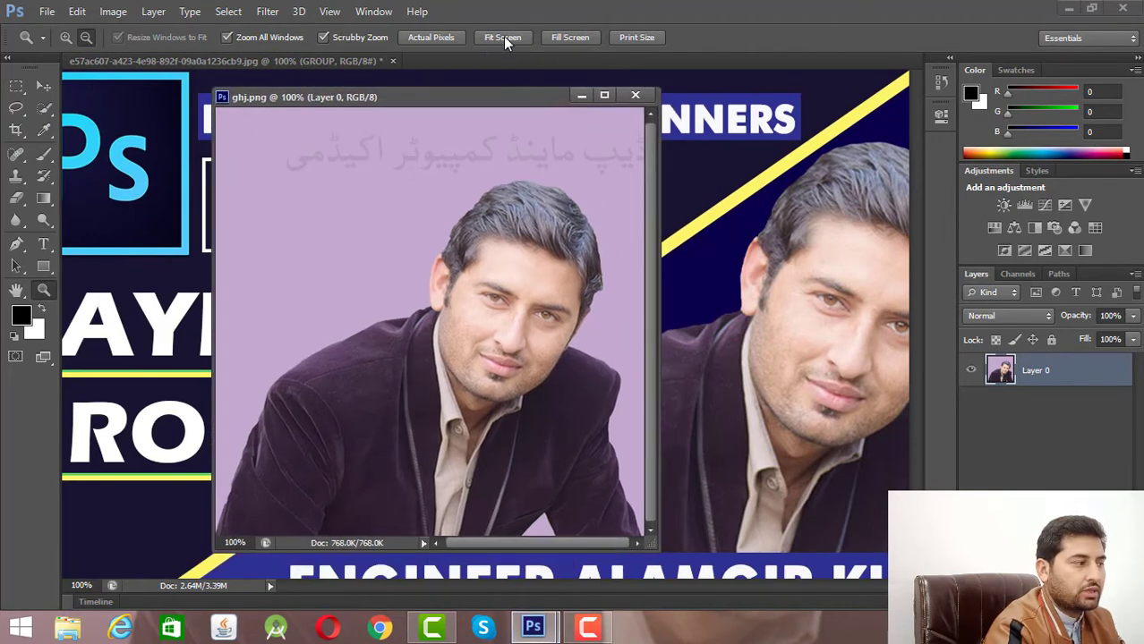
# Show ghj.png at Fit Screen, Fill Screen and Print Size, and place its window over the middle of the banner
pyautogui.click(503, 38)
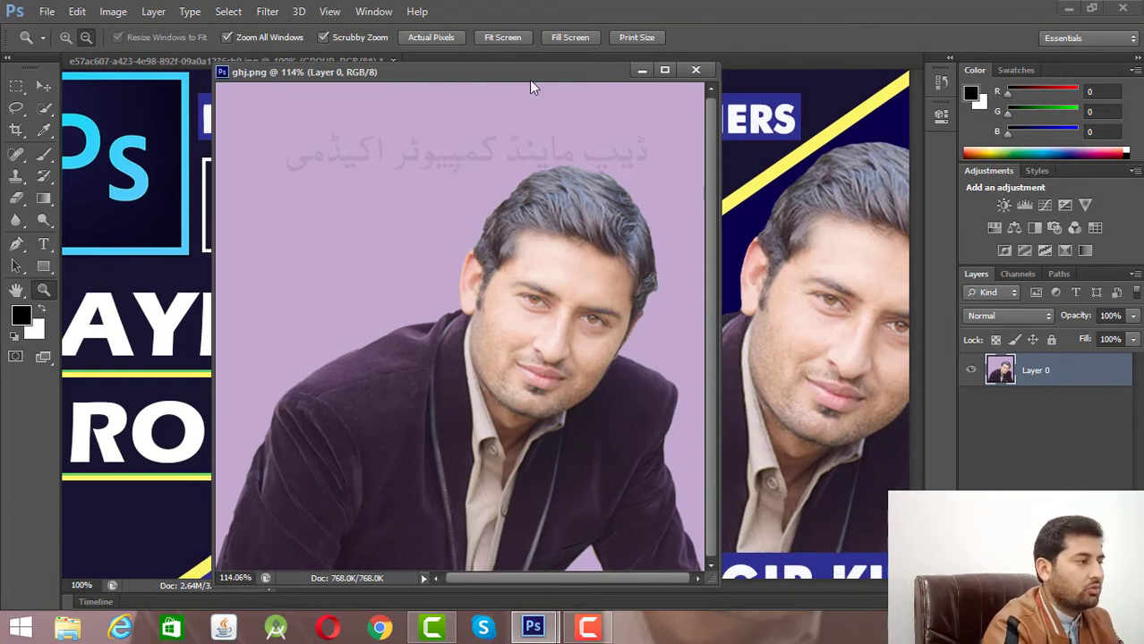
pyautogui.click(564, 40)
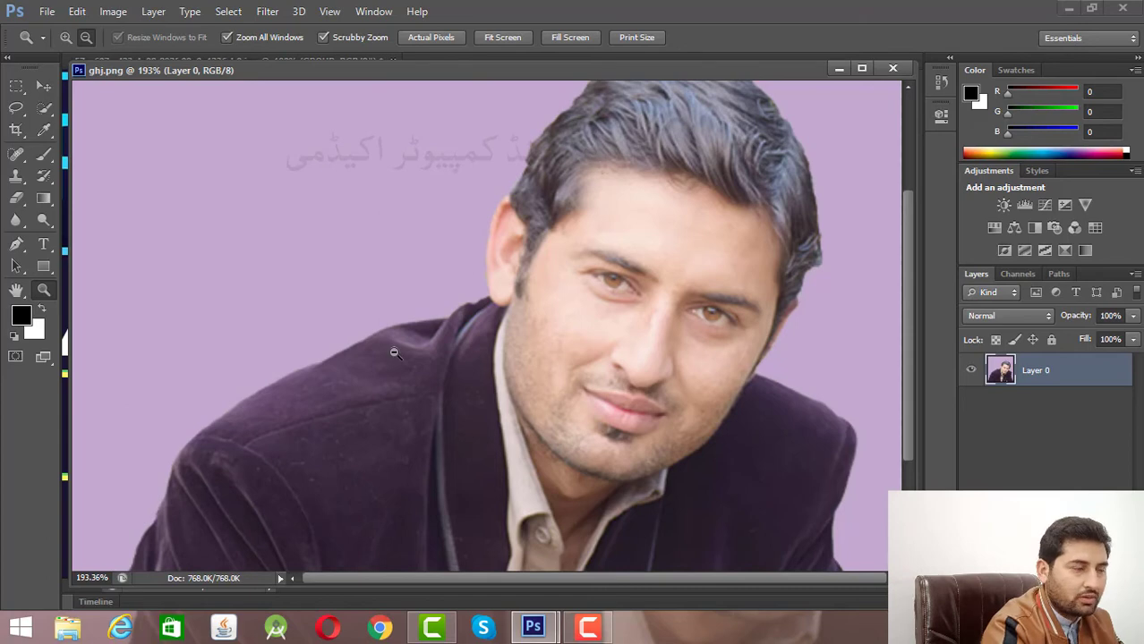
pyautogui.click(644, 36)
pyautogui.moveTo(321, 69); pyautogui.dragTo(567, 129)
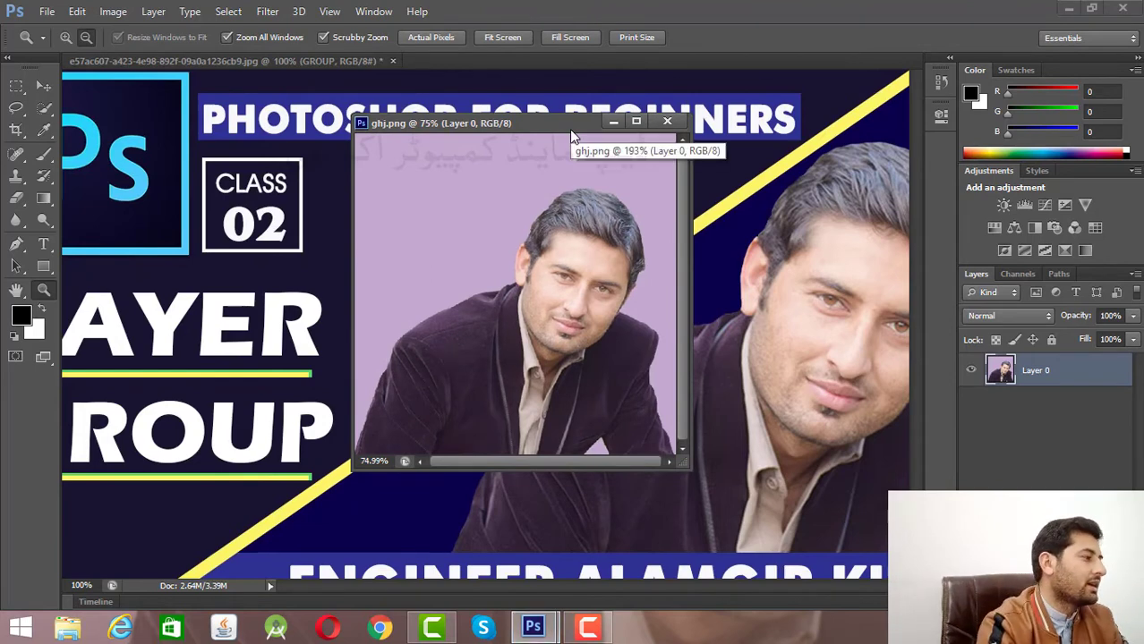
# Dock the floating ghj.png window as a document tab beside the banner
pyautogui.click(47, 12)
pyautogui.click(819, 9)
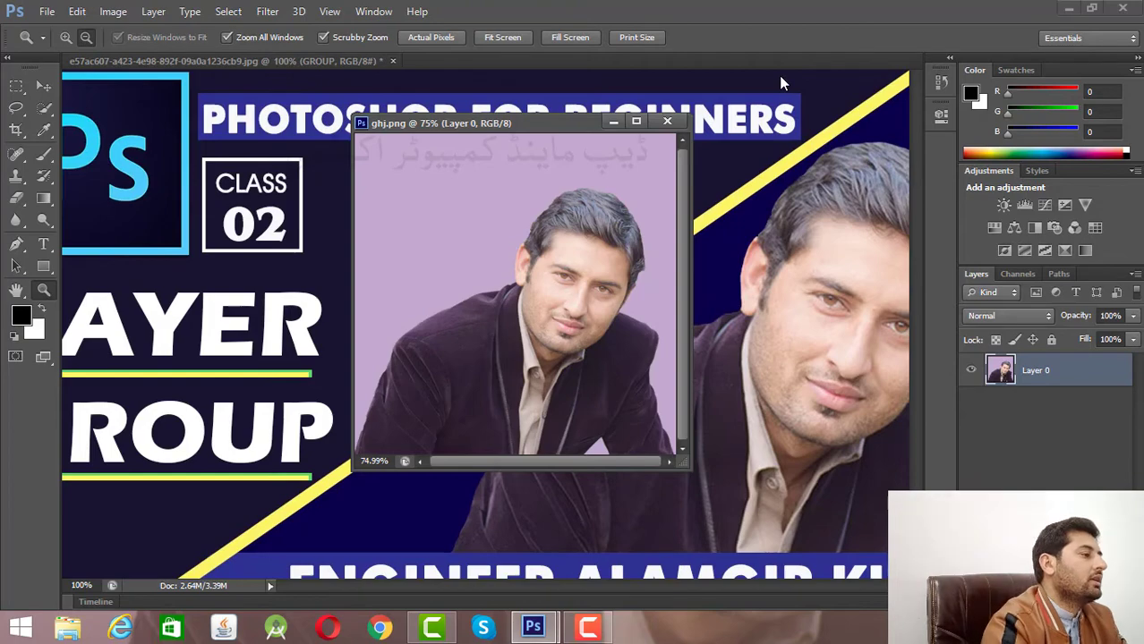
pyautogui.moveTo(567, 123); pyautogui.dragTo(639, 63)
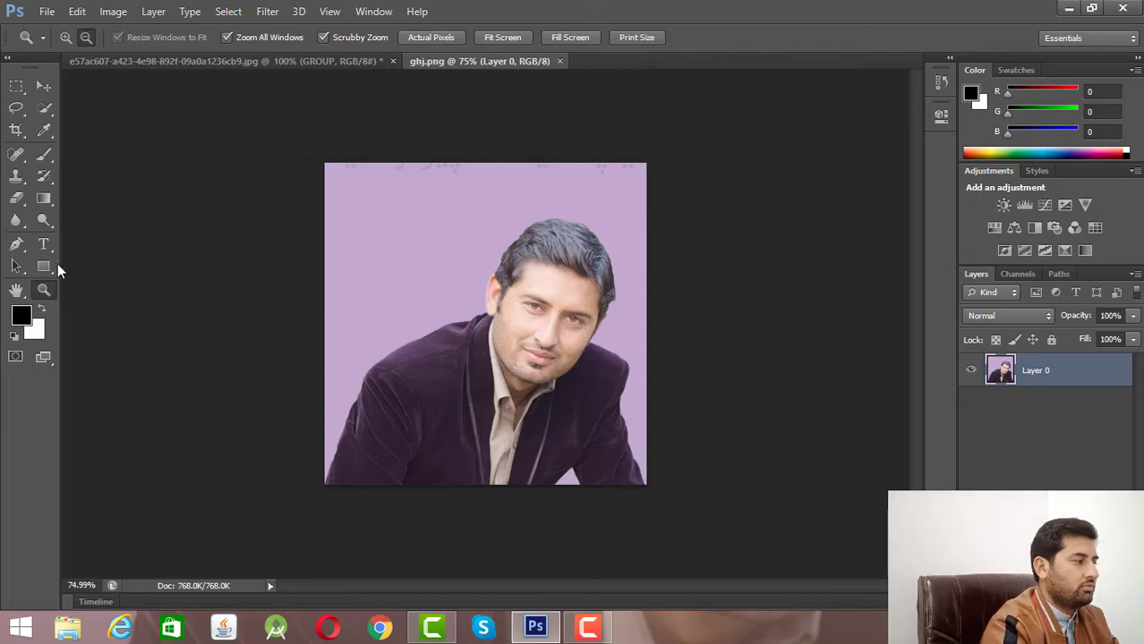
# Zoom in on the face in ghj.png to 500%
pyautogui.click(66, 37)
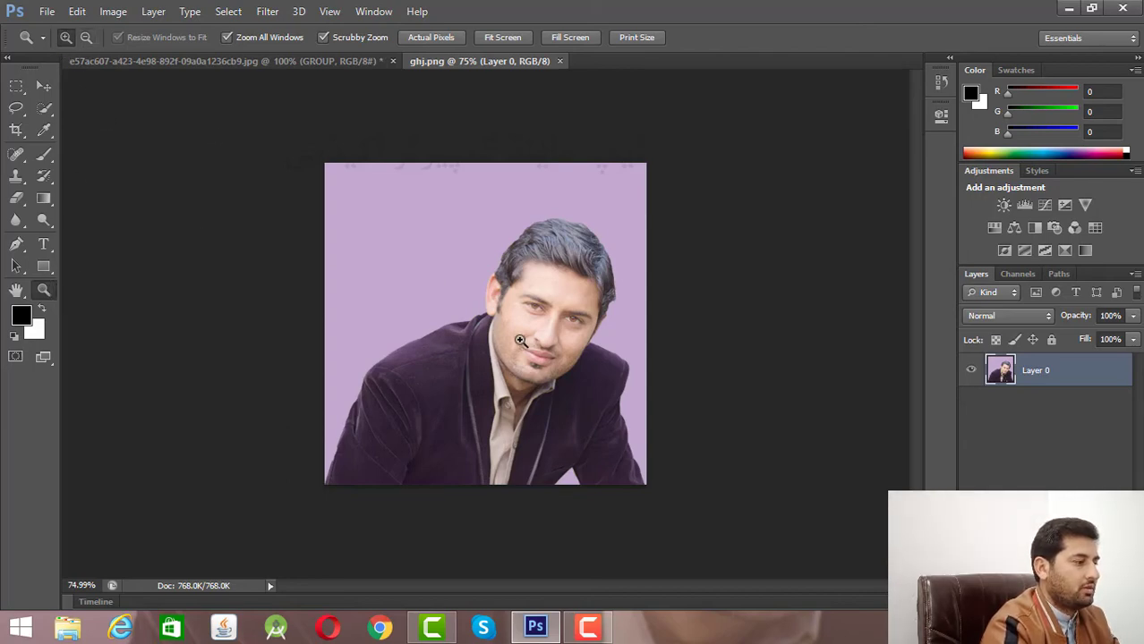
pyautogui.click(520, 340)
pyautogui.click(521, 341)
pyautogui.click(521, 341)
pyautogui.click(522, 342)
pyautogui.click(524, 343)
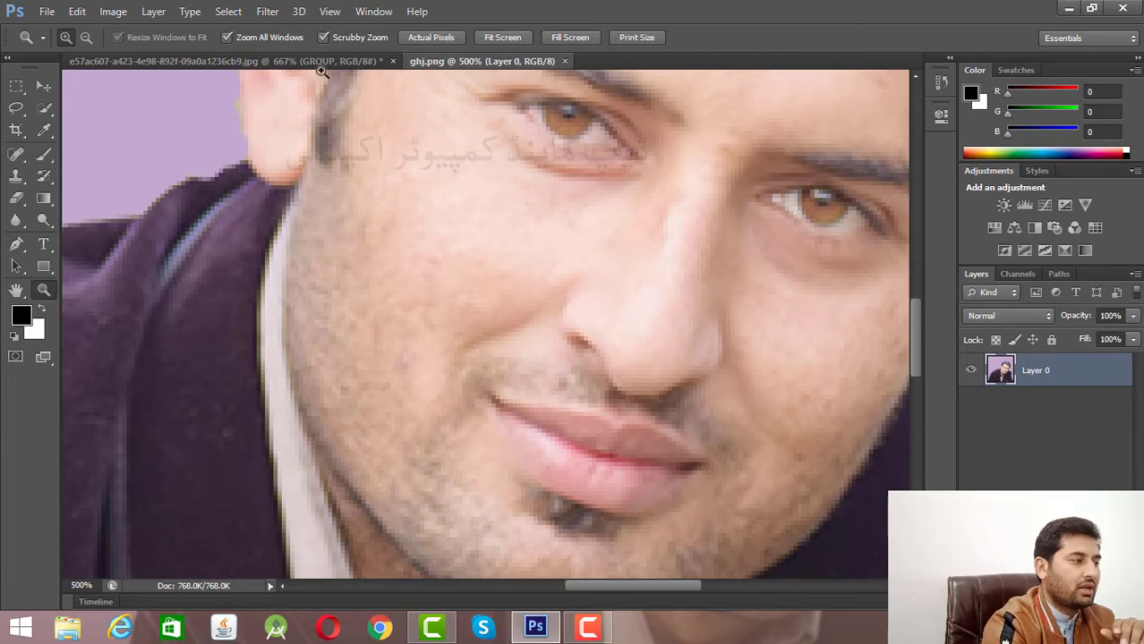
pyautogui.keyDown('alt'); pyautogui.click(545, 401); pyautogui.keyUp('alt')
pyautogui.click(544, 402)
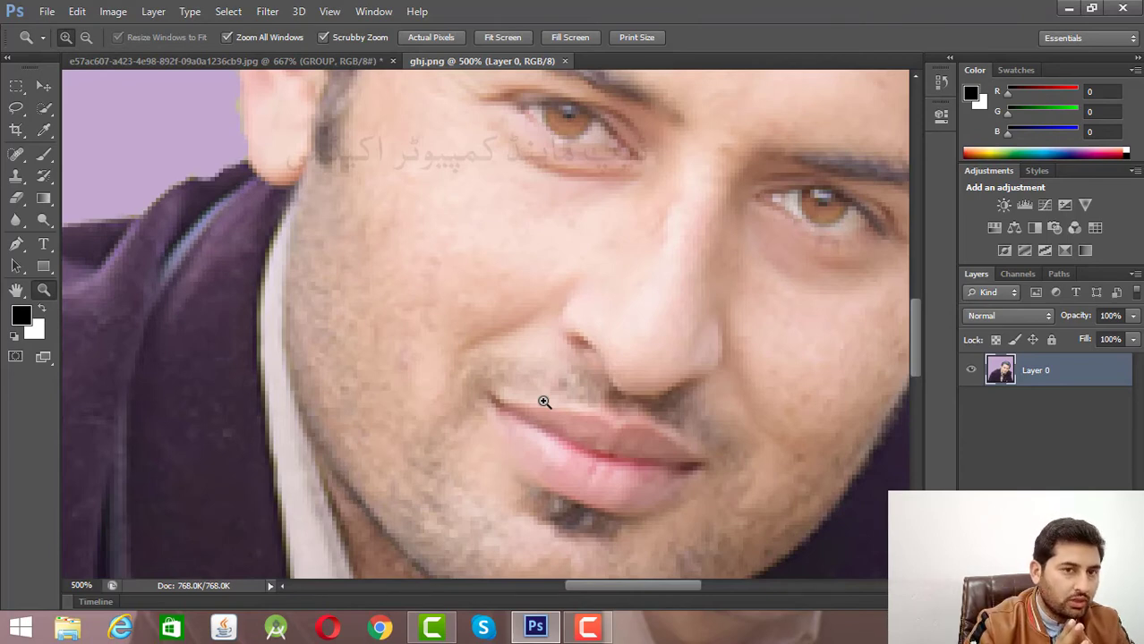
# Pan the enlarged ghj.png portrait with the Hand tool from the face up to the hair and back
pyautogui.click(19, 291)
pyautogui.moveTo(400, 324); pyautogui.dragTo(408, 502)
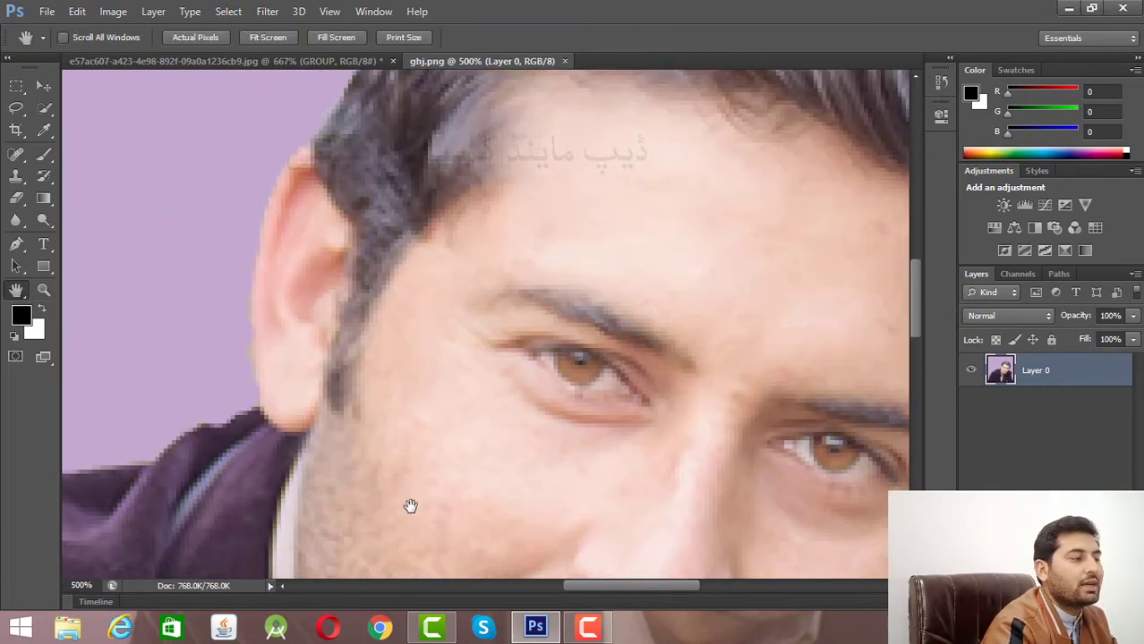
pyautogui.moveTo(794, 382); pyautogui.dragTo(303, 344)
pyautogui.scroll(-10, 343, 334)
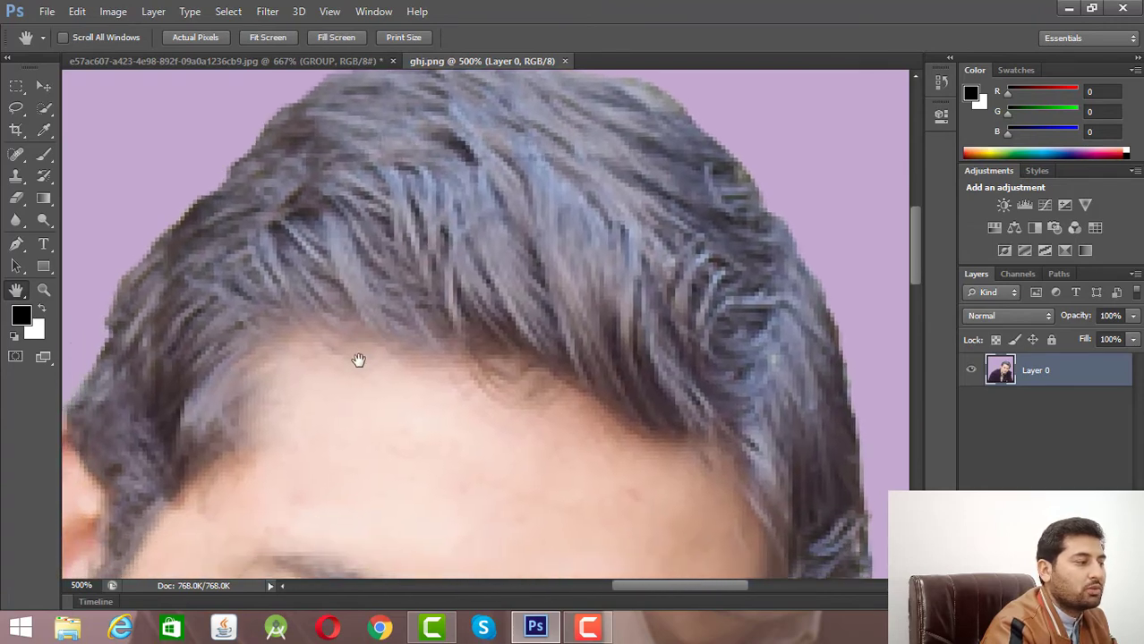
pyautogui.scroll(-5, 407, 311)
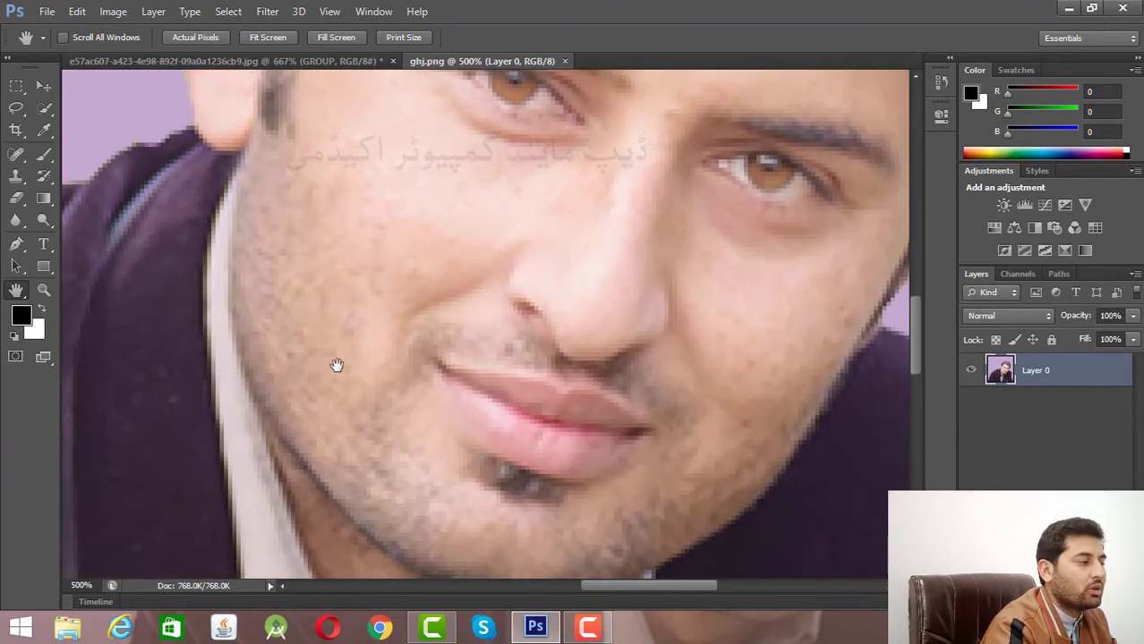
# Examine the jacket, collar and shoulder areas of the enlarged ghj.png by scrolling horizontally and vertically, and return to the mouth area
pyautogui.hscroll(-6, 255, 365)
pyautogui.hscroll(-4, 251, 344)
pyautogui.scroll(-1, 253, 340)
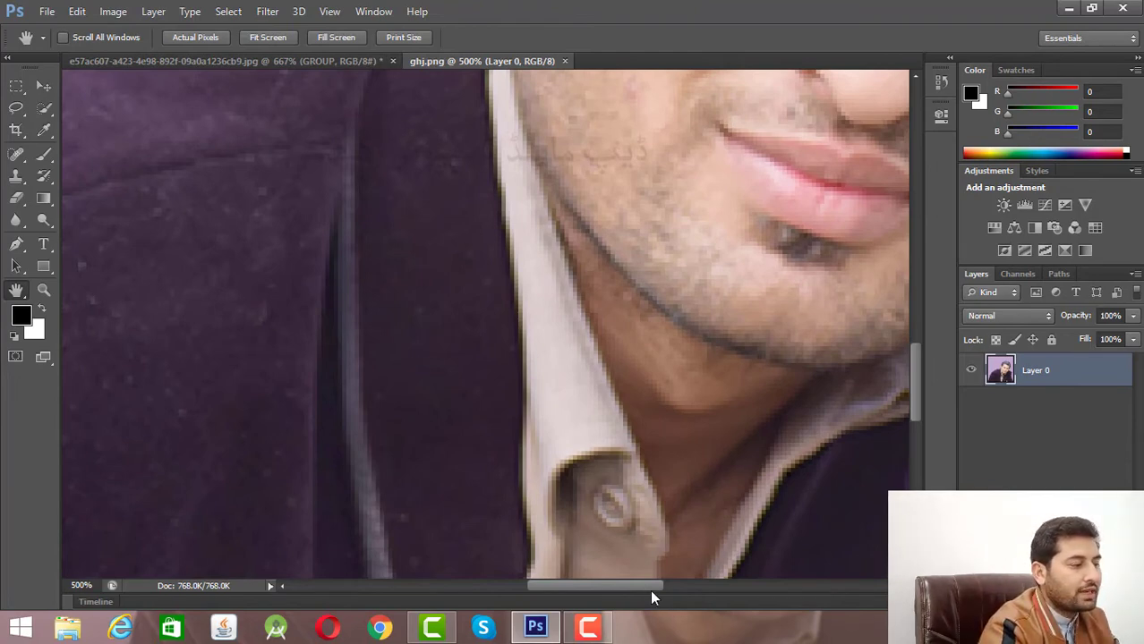
pyautogui.moveTo(652, 591); pyautogui.dragTo(628, 586)
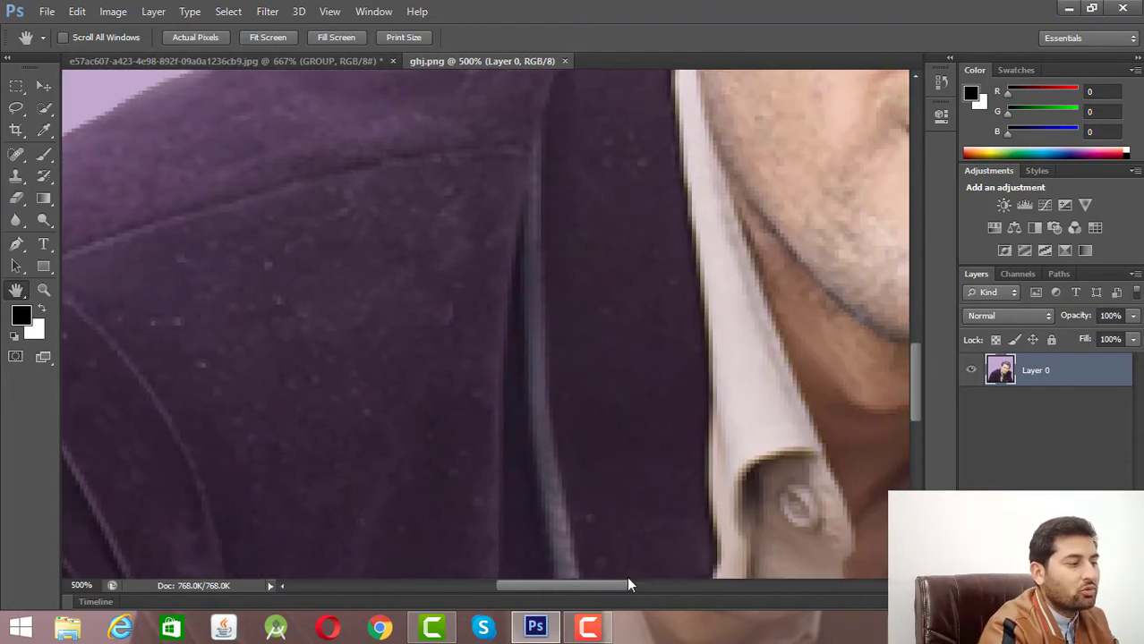
pyautogui.moveTo(912, 383)
pyautogui.mouseDown()
pyautogui.moveTo(921, 291)
pyautogui.moveTo(906, 376)
pyautogui.moveTo(903, 306)
pyautogui.moveTo(917, 259)
pyautogui.moveTo(900, 386)
pyautogui.mouseUp()
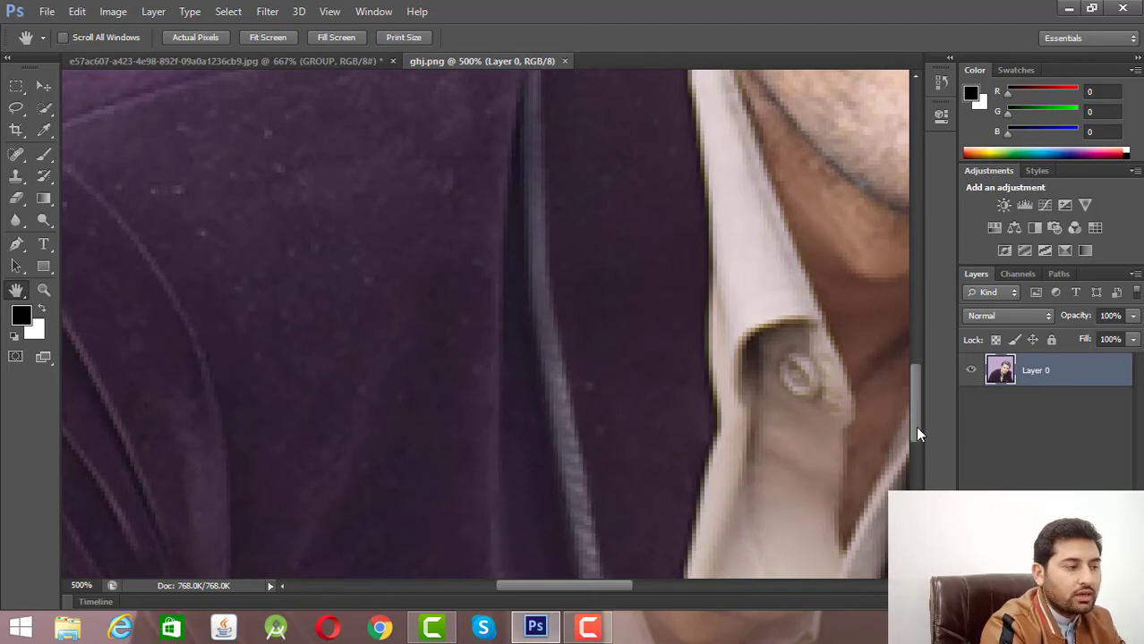
pyautogui.moveTo(914, 426); pyautogui.dragTo(904, 393)
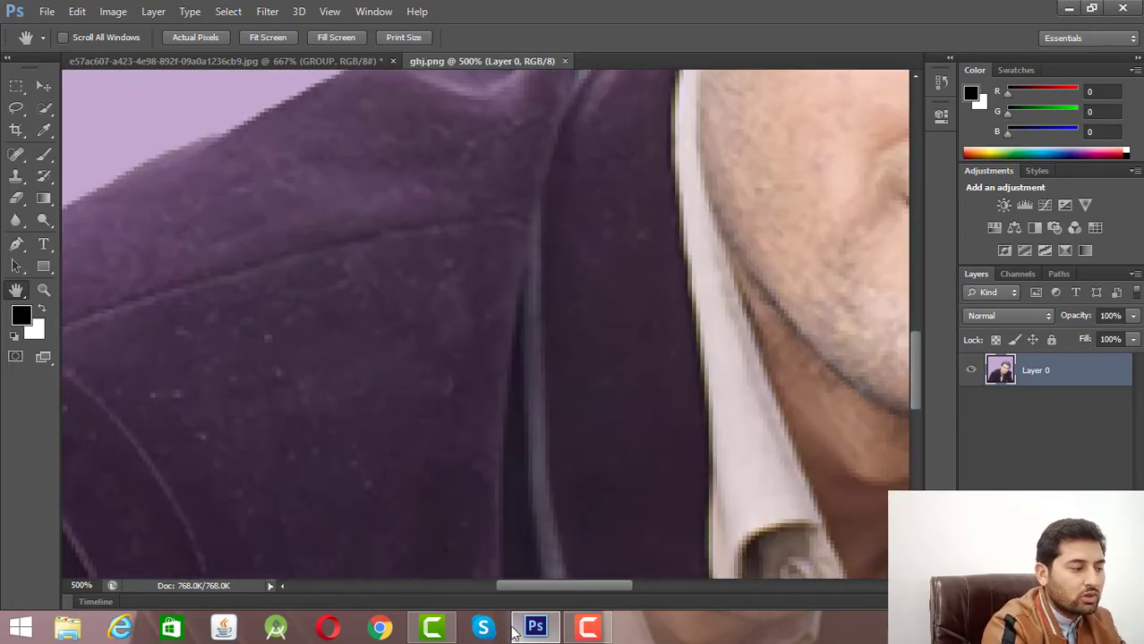
pyautogui.moveTo(566, 587); pyautogui.dragTo(541, 603)
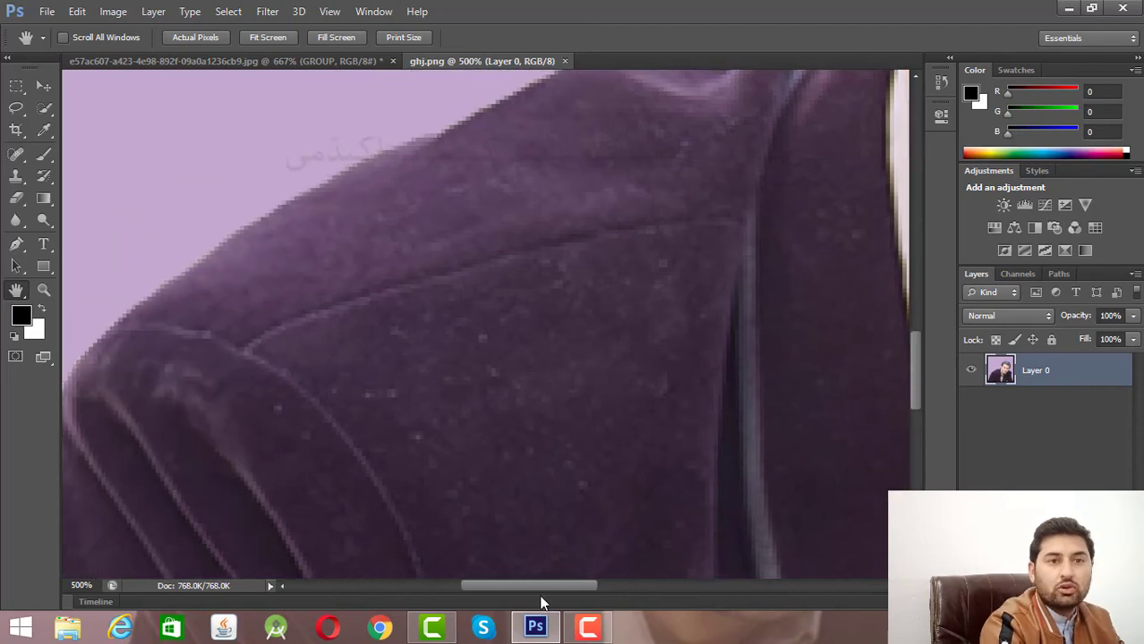
pyautogui.hscroll(5, 561, 498)
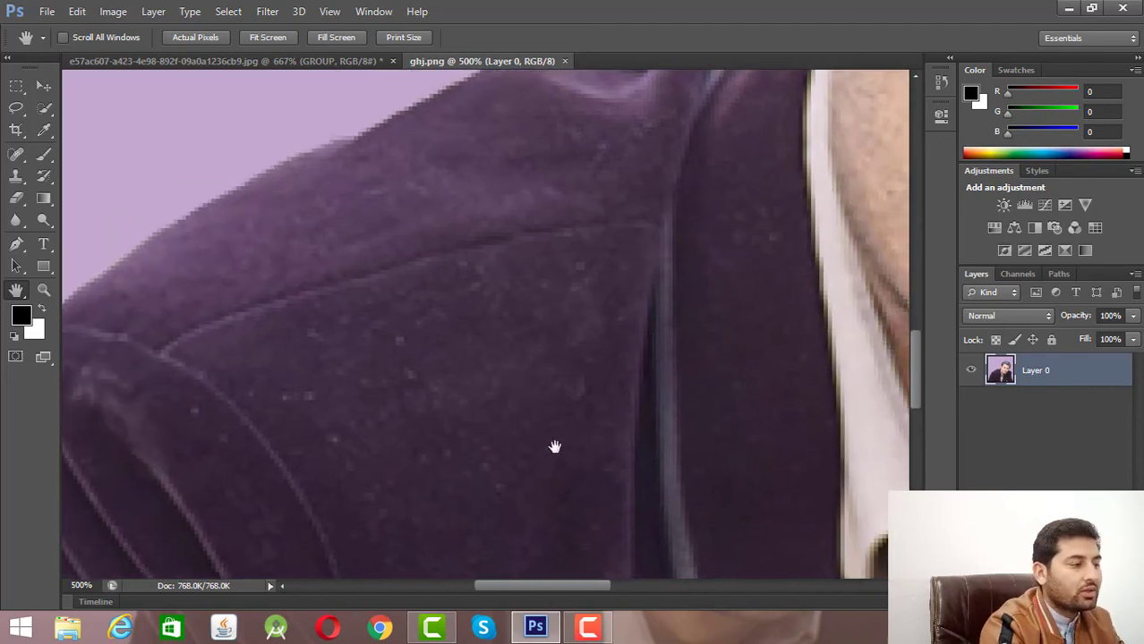
pyautogui.hscroll(8, 591, 427)
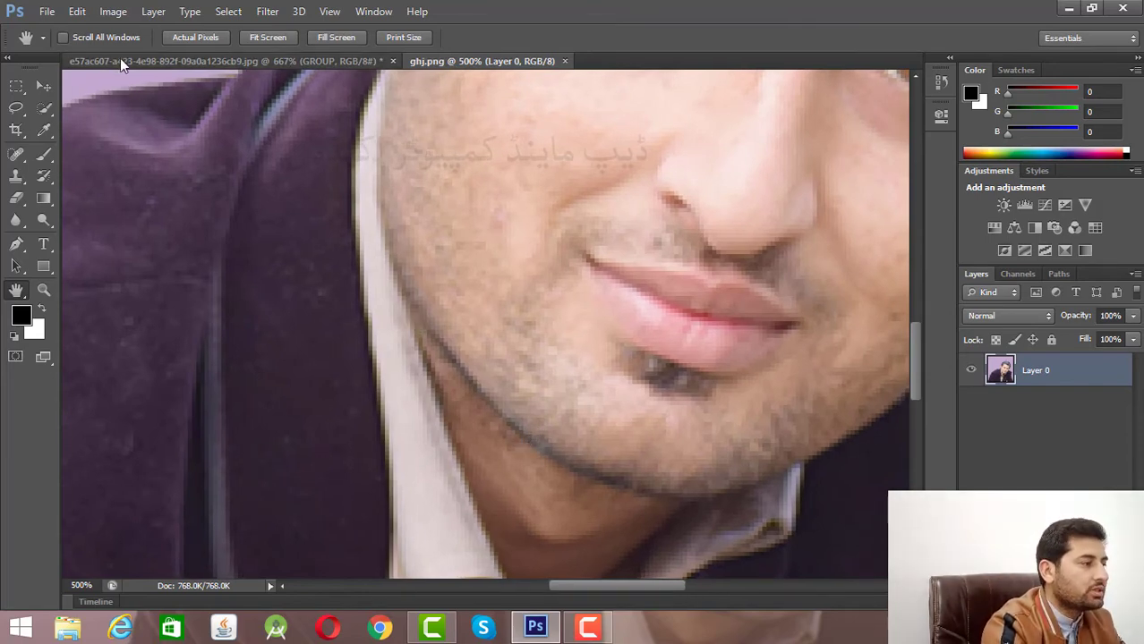
# Switch to the Photoshop for Beginners banner document and zoom it out to 50%
pyautogui.click(345, 67)
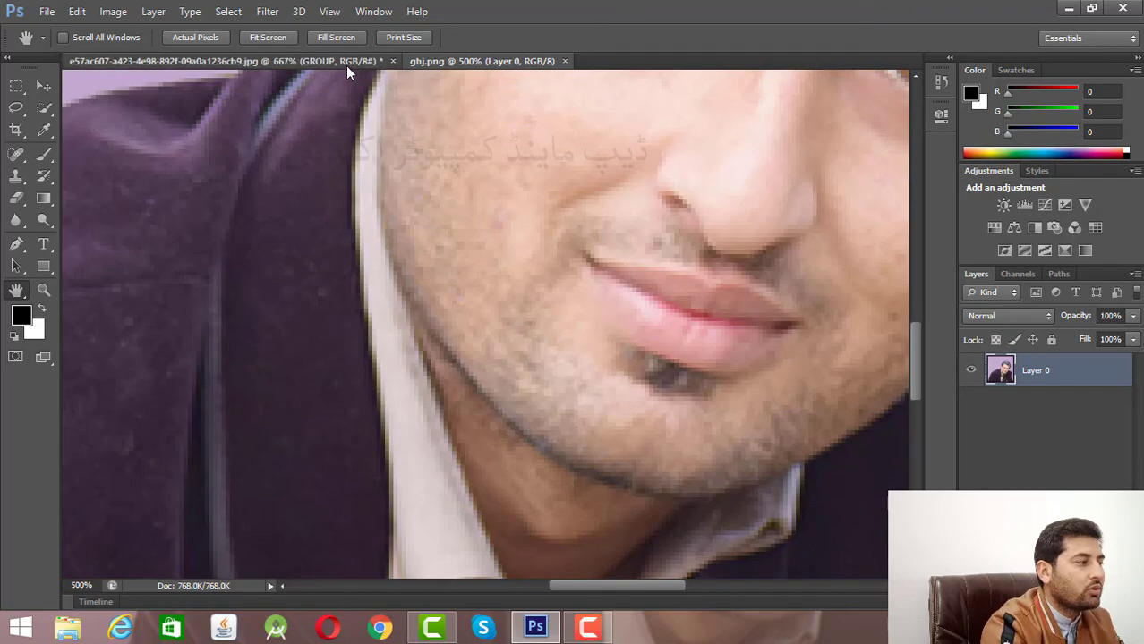
pyautogui.hotkey('ctrl', '-')
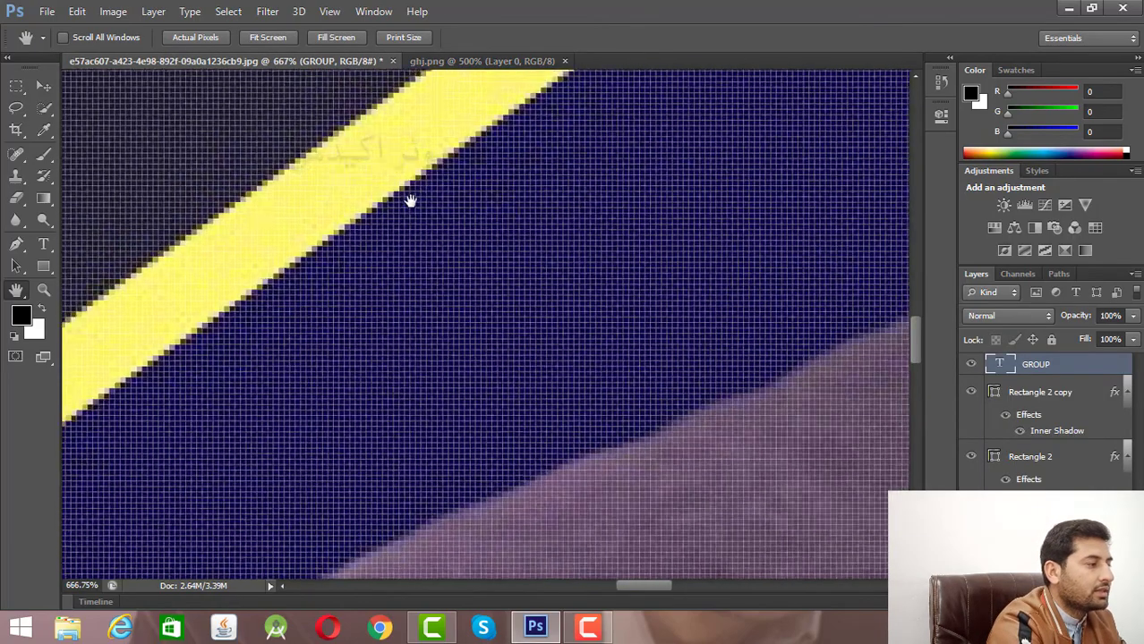
pyautogui.hotkey('ctrl', '-')
pyautogui.hotkey('ctrl', '-')
pyautogui.hotkey('ctrl', '-')
pyautogui.hotkey('ctrl', '-')
pyautogui.hotkey('ctrl', '-')
pyautogui.hotkey('ctrl', '-')
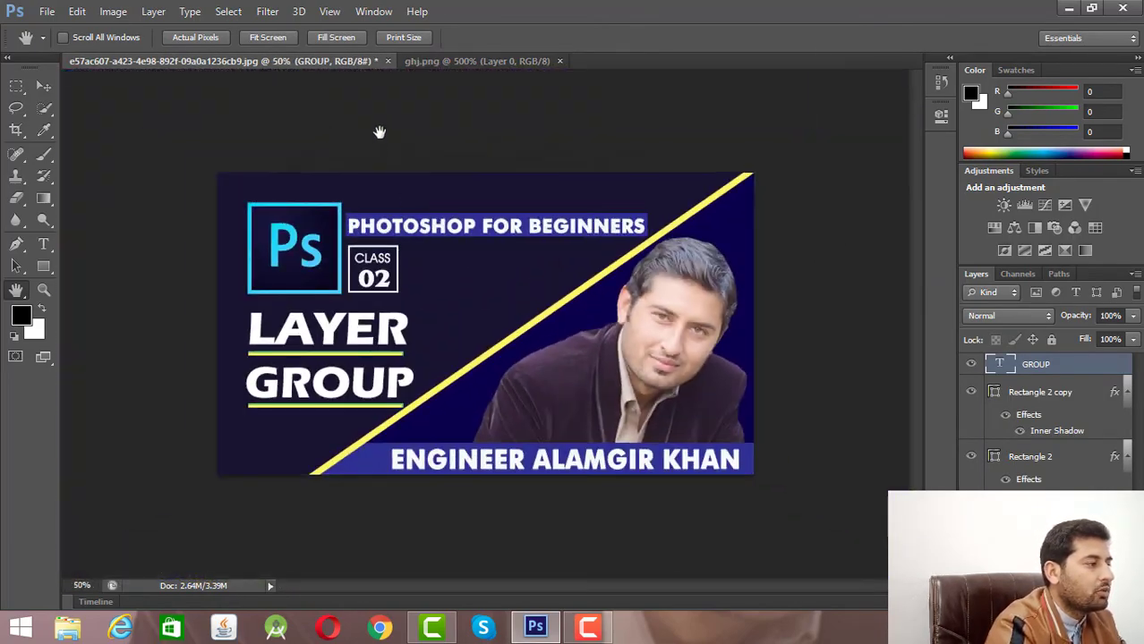
# Switch to ghj.png and zoom the portrait out to 50%
pyautogui.click(426, 66)
pyautogui.hotkey('ctrl', '-')
pyautogui.hotkey('ctrl', '-')
pyautogui.hotkey('ctrl', '-')
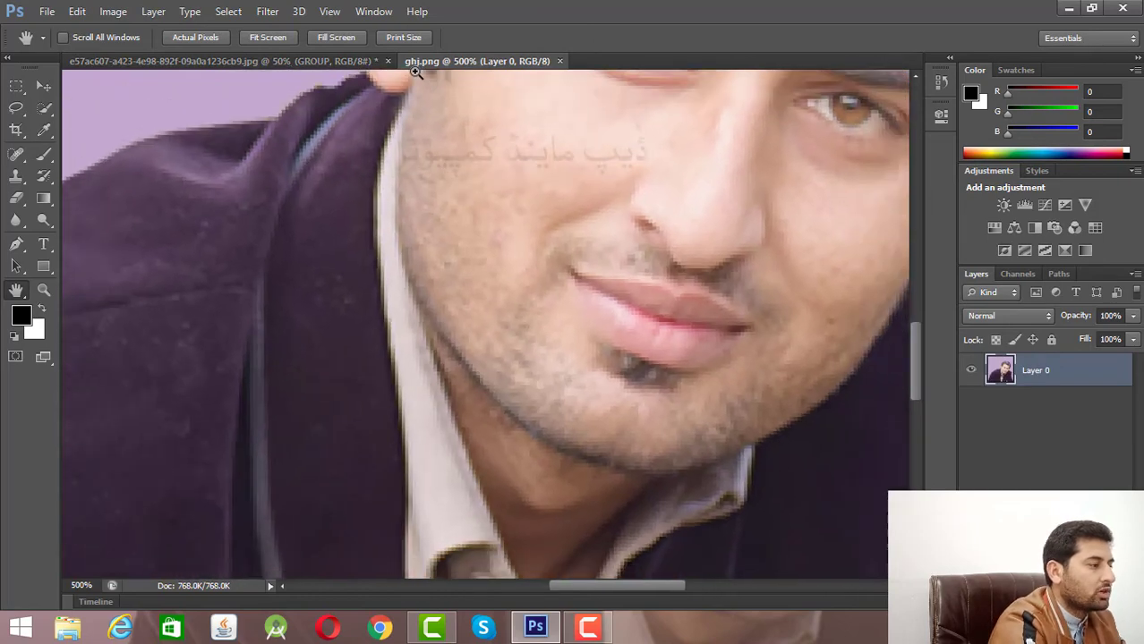
pyautogui.hotkey('ctrl', '-')
pyautogui.hotkey('ctrl', '-')
pyautogui.hotkey('ctrl', '-')
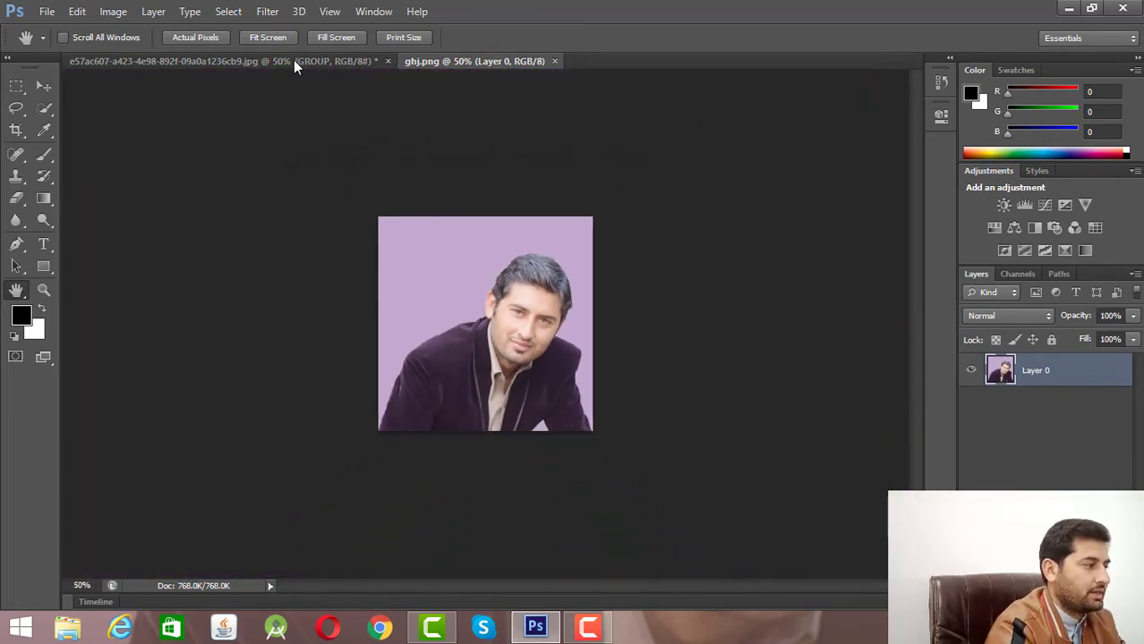
# Undock the banner and ghj.png into floating windows placed side by side
pyautogui.moveTo(254, 63); pyautogui.dragTo(261, 89)
pyautogui.click(163, 57)
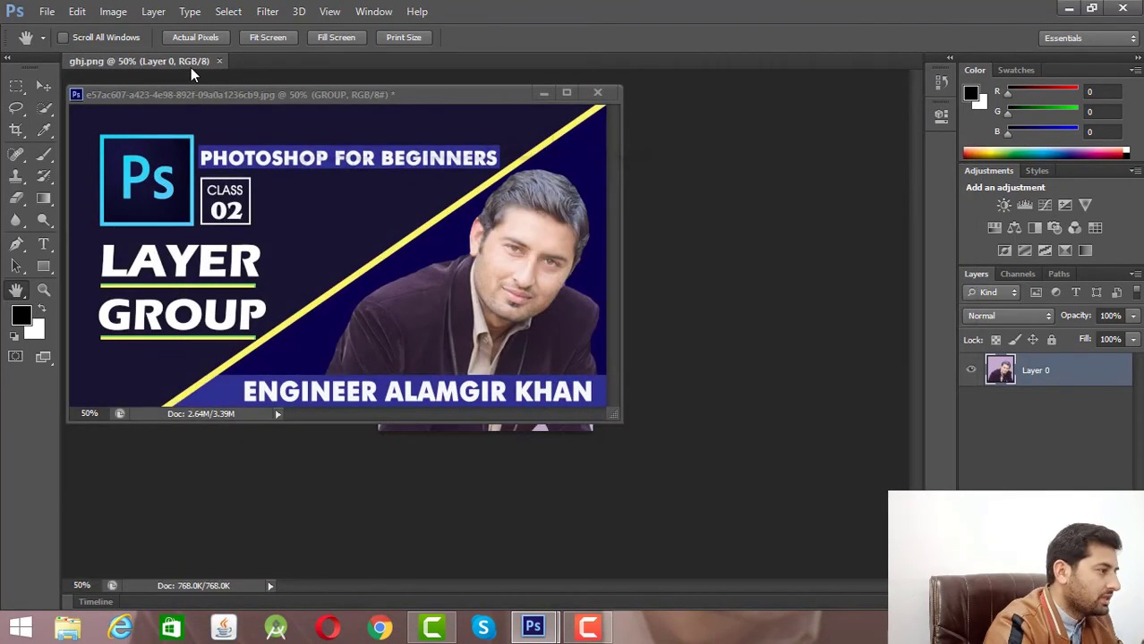
pyautogui.moveTo(184, 68); pyautogui.dragTo(750, 146)
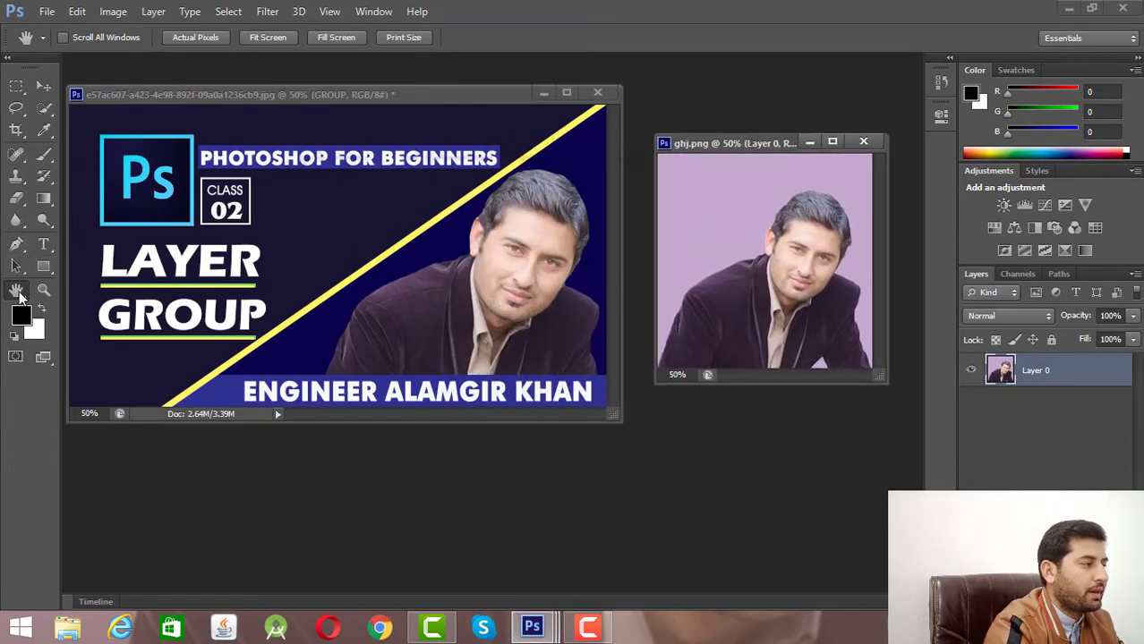
# Enable Scroll All Windows for the Hand tool and set the banner's zoom to 66.7%
pyautogui.click(68, 39)
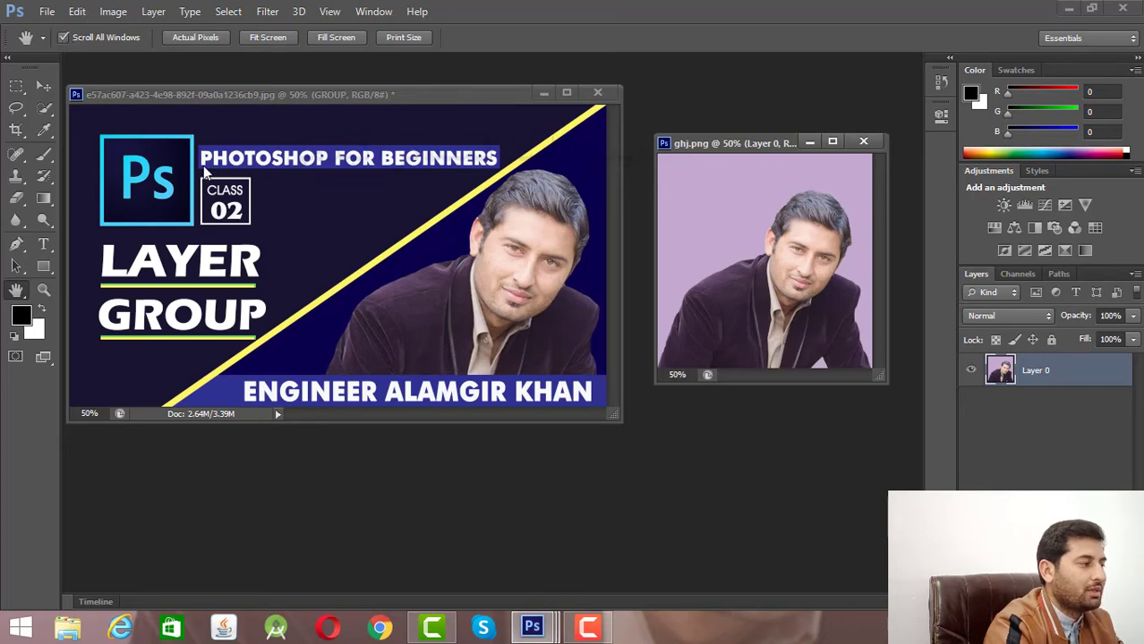
pyautogui.click(263, 223)
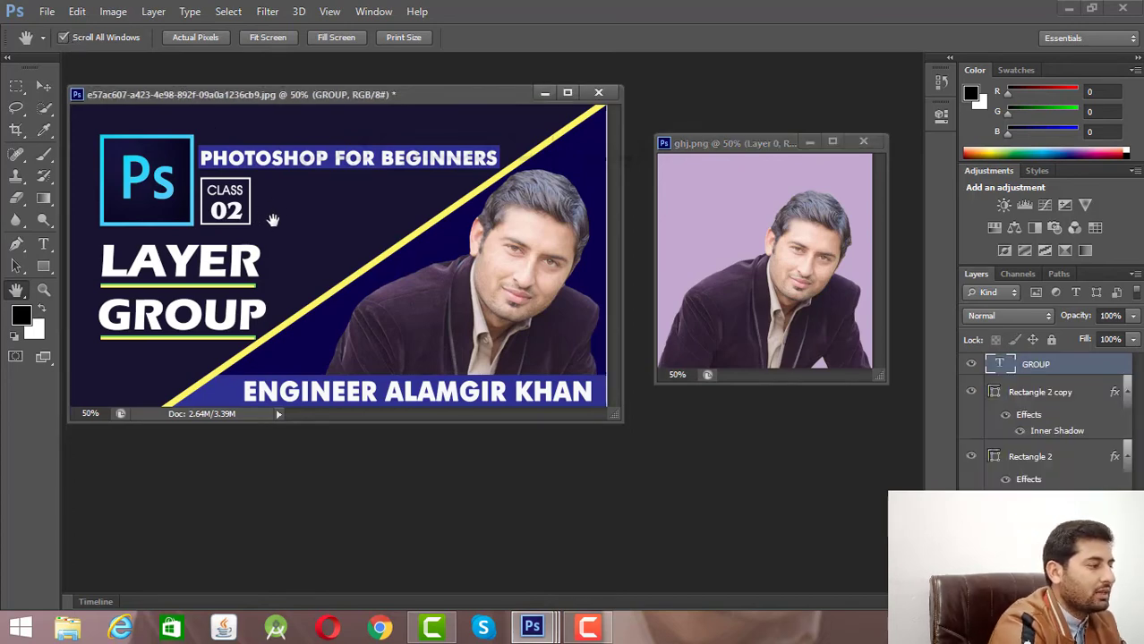
pyautogui.hotkey('ctrl', '+')
pyautogui.hotkey('ctrl', '+')
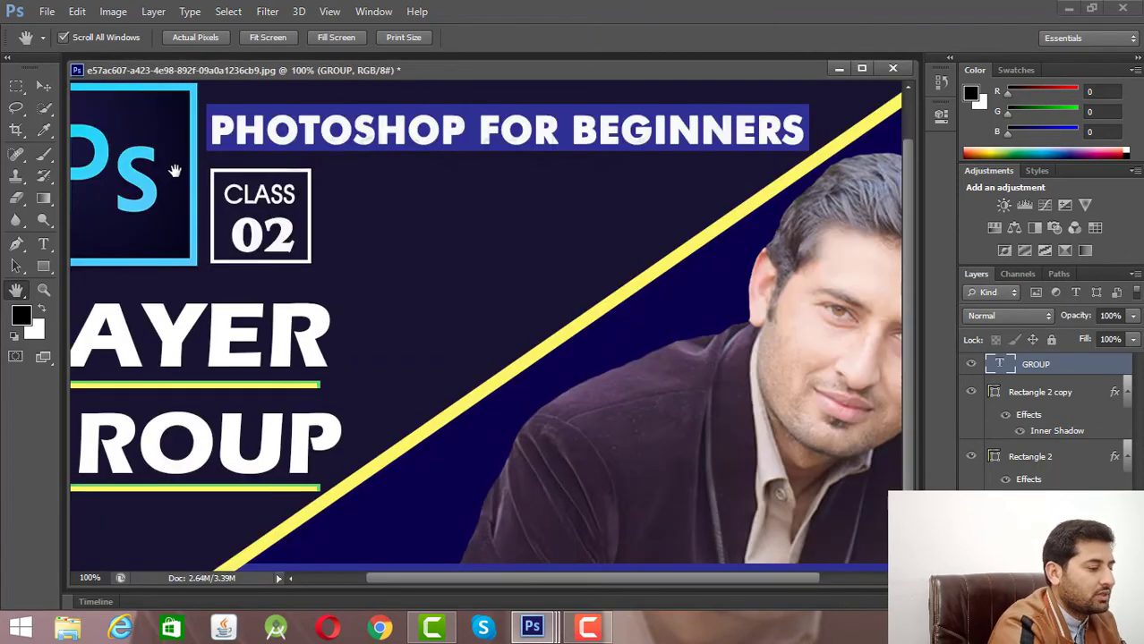
pyautogui.hotkey('ctrl', '-')
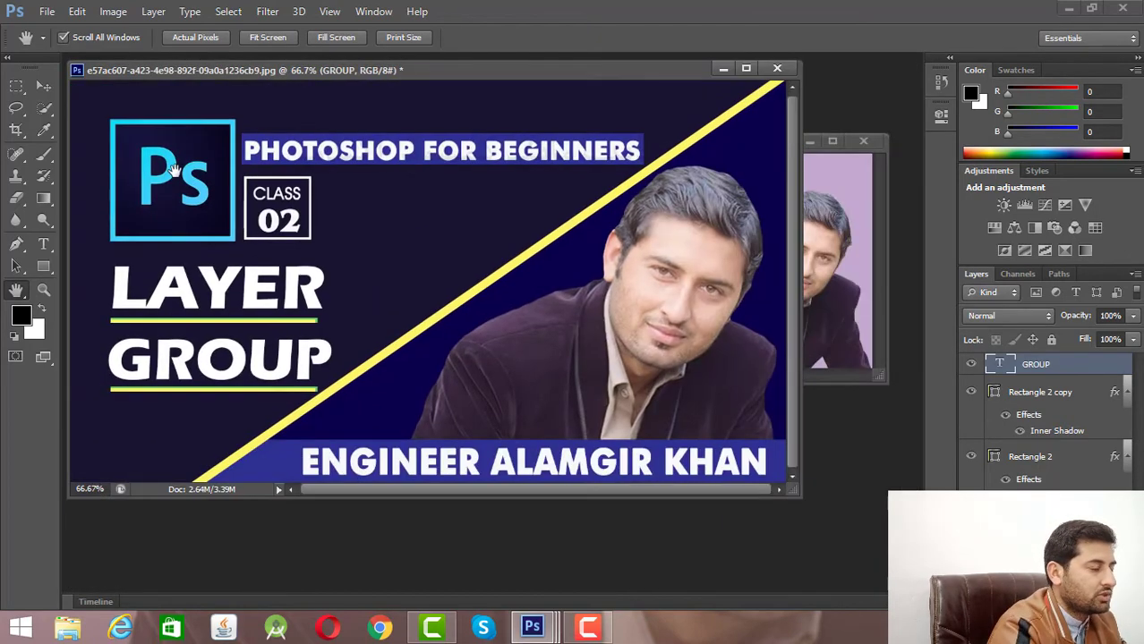
# Zoom the floating ghj.png window in to 100%
pyautogui.click(845, 224)
pyautogui.keyDown('ctrl'); pyautogui.click(764, 287); pyautogui.keyUp('ctrl')
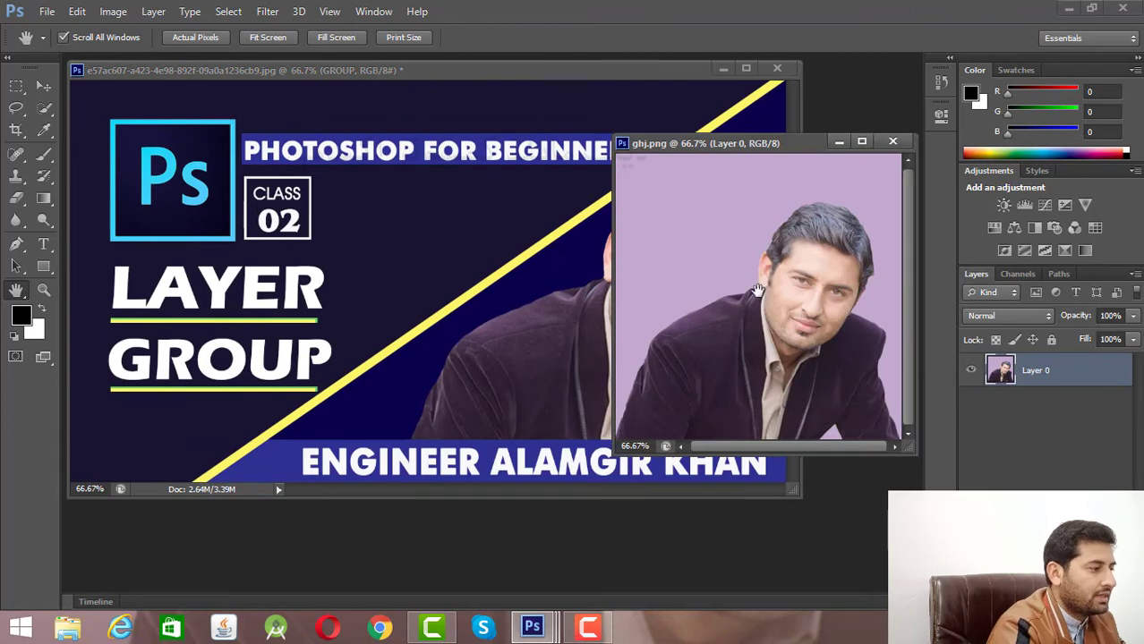
pyautogui.keyDown('ctrl'); pyautogui.click(676, 278); pyautogui.keyUp('ctrl')
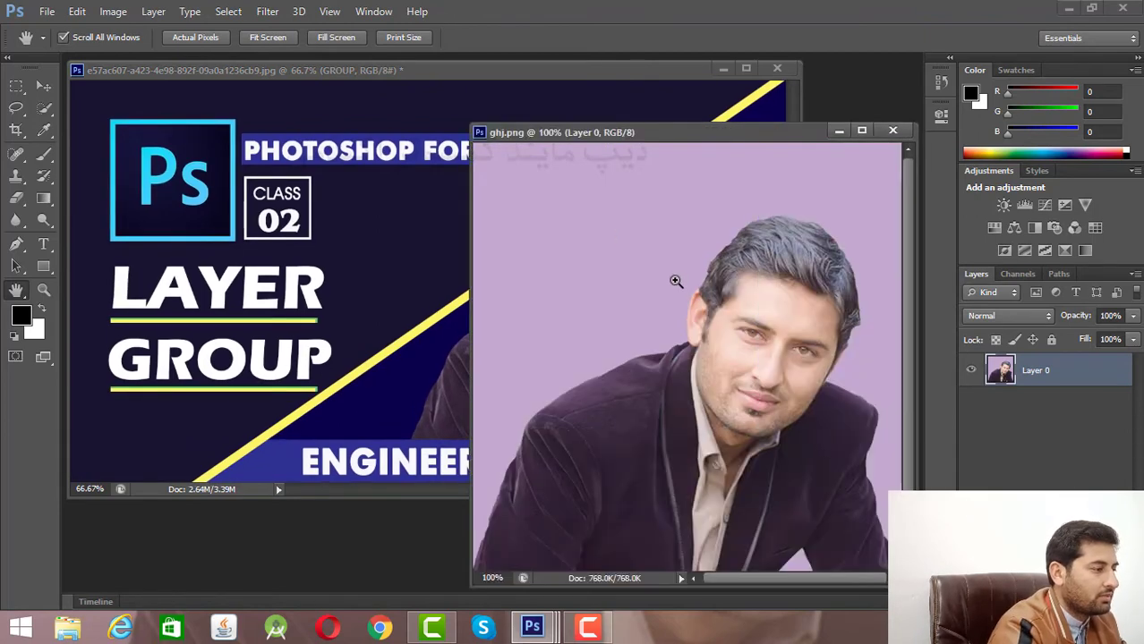
# Bring the banner window forward and zoom it in to 200% around the yellow diagonal
pyautogui.click(411, 299)
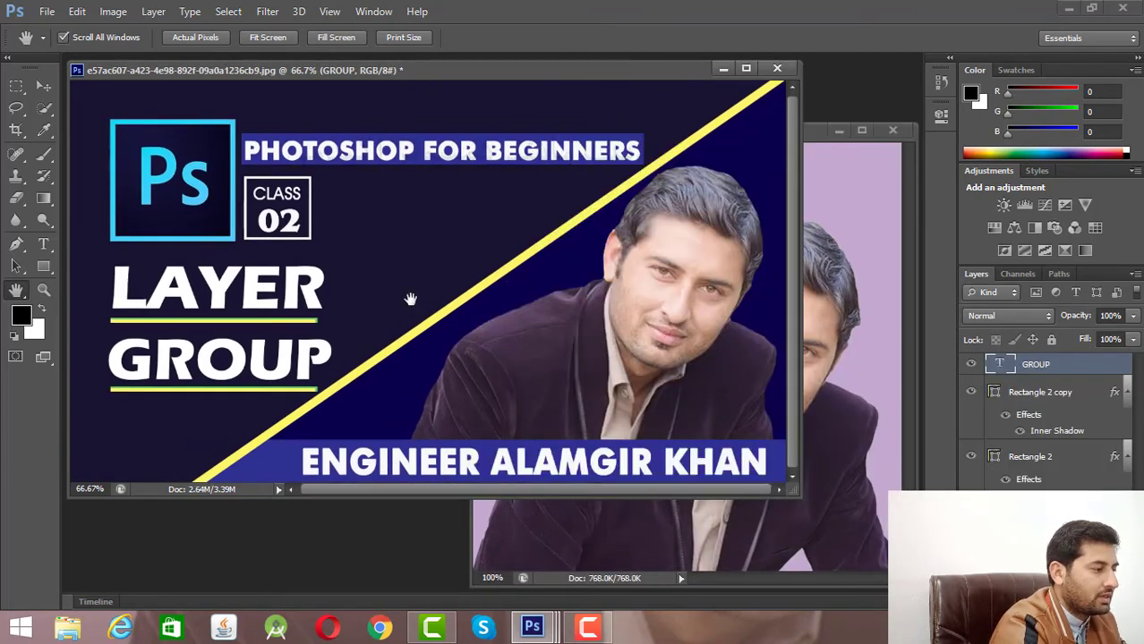
pyautogui.keyDown('ctrl'); pyautogui.click(411, 299); pyautogui.keyUp('ctrl')
pyautogui.keyDown('ctrl'); pyautogui.click(411, 299); pyautogui.keyUp('ctrl')
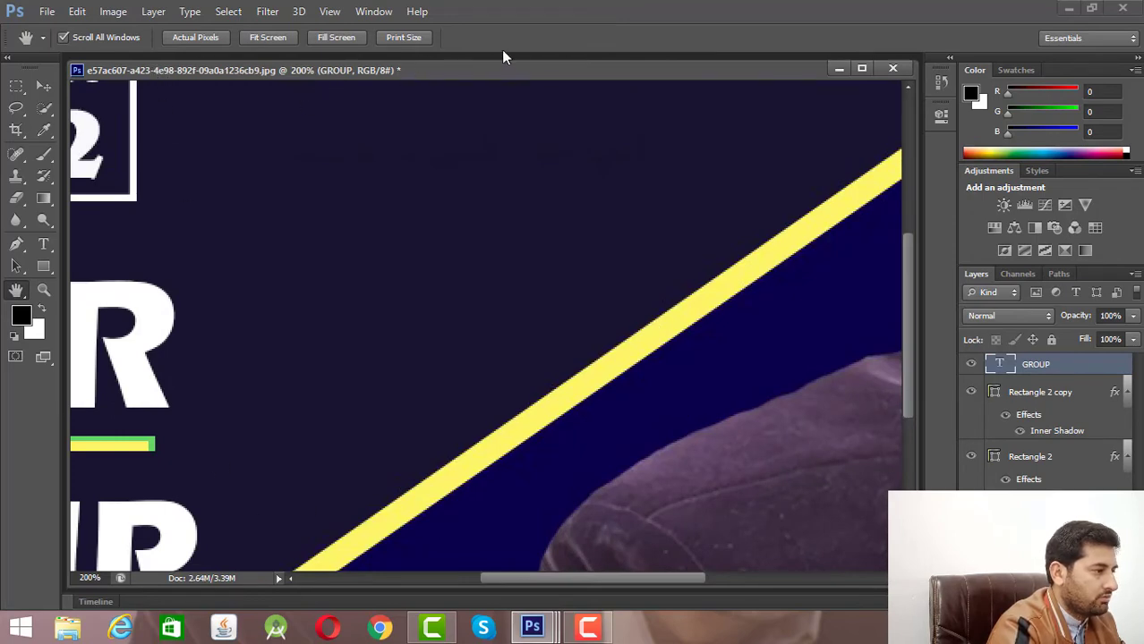
# Dock the banner as a document tab and pan both documents together with the Hand tool from ghj.png
pyautogui.moveTo(573, 74); pyautogui.dragTo(471, 63)
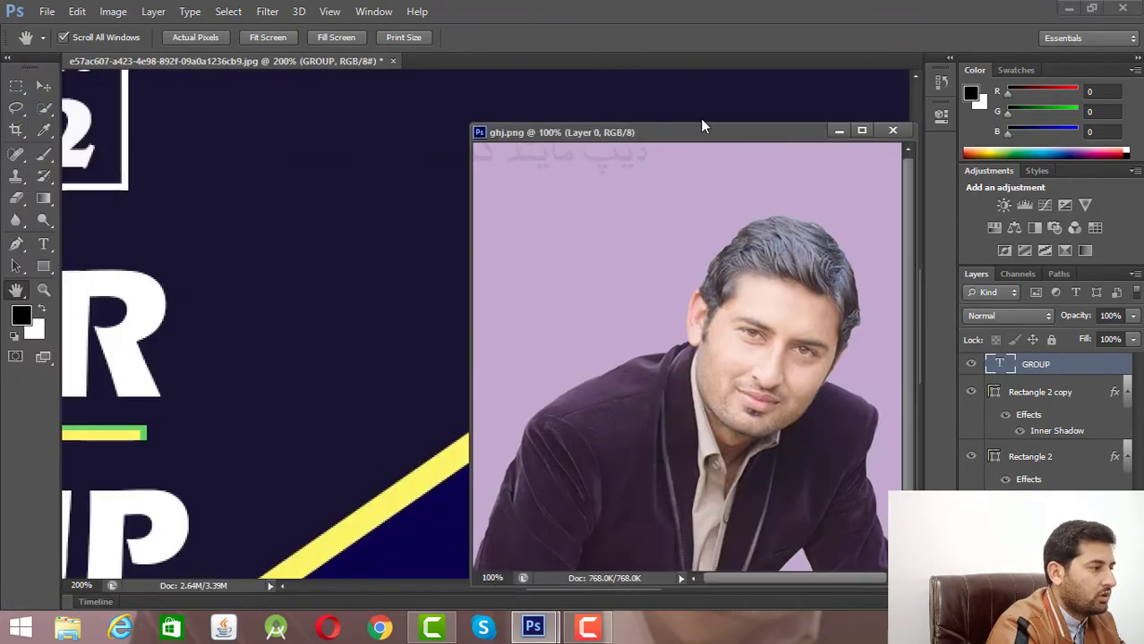
pyautogui.click(700, 123)
pyautogui.moveTo(690, 211); pyautogui.dragTo(654, 255)
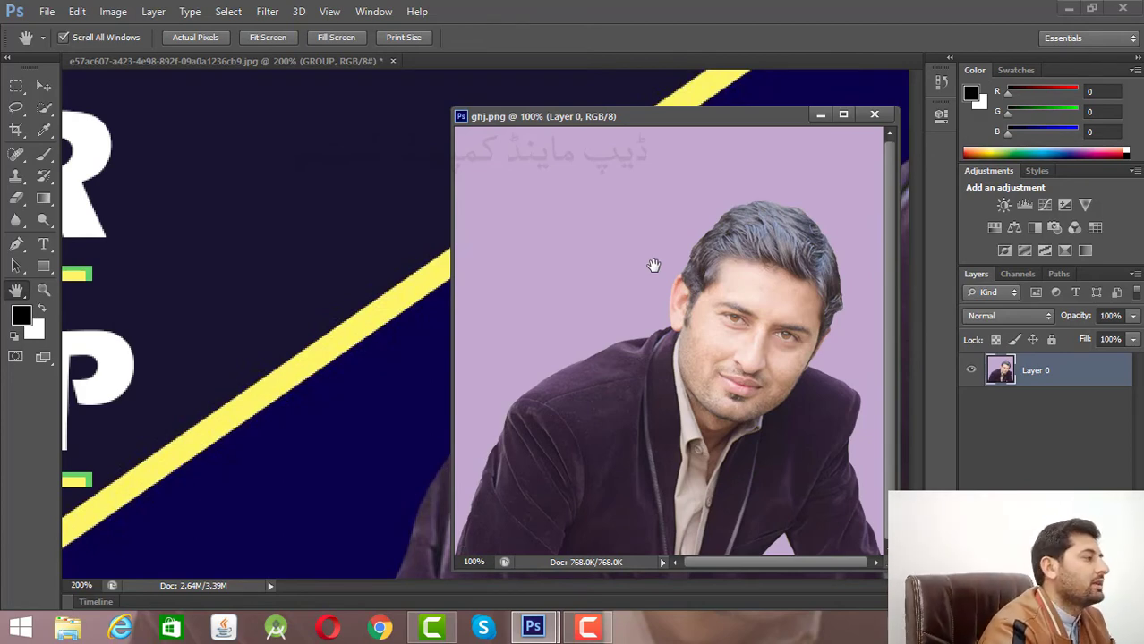
# Turn off Scroll All Windows and pan only the banner with the Hand tool
pyautogui.click(62, 36)
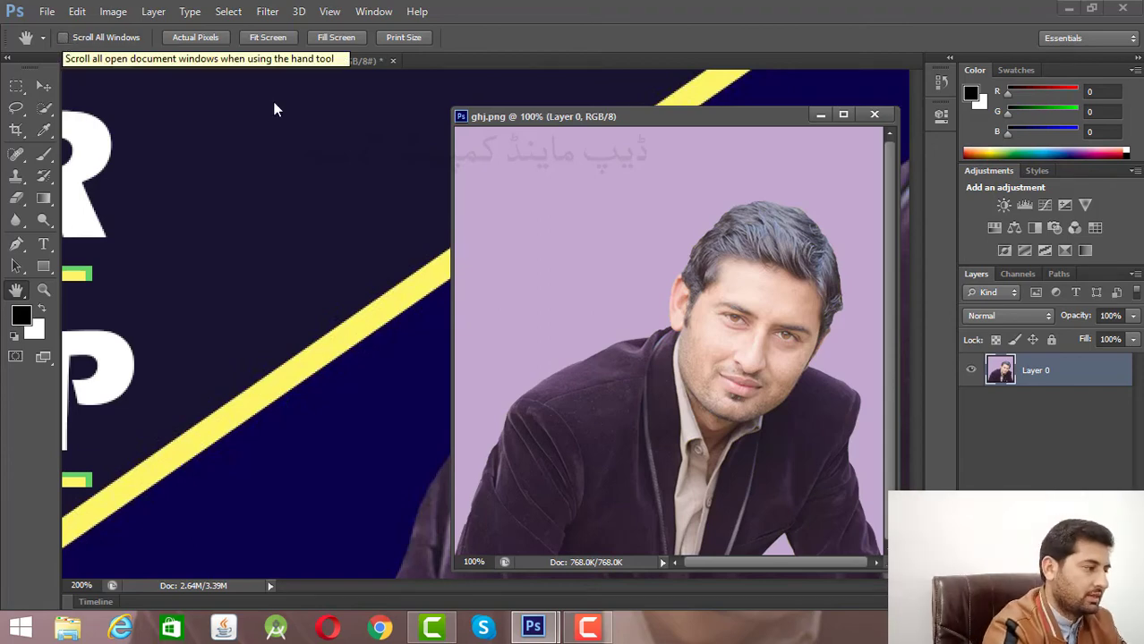
pyautogui.click(324, 264)
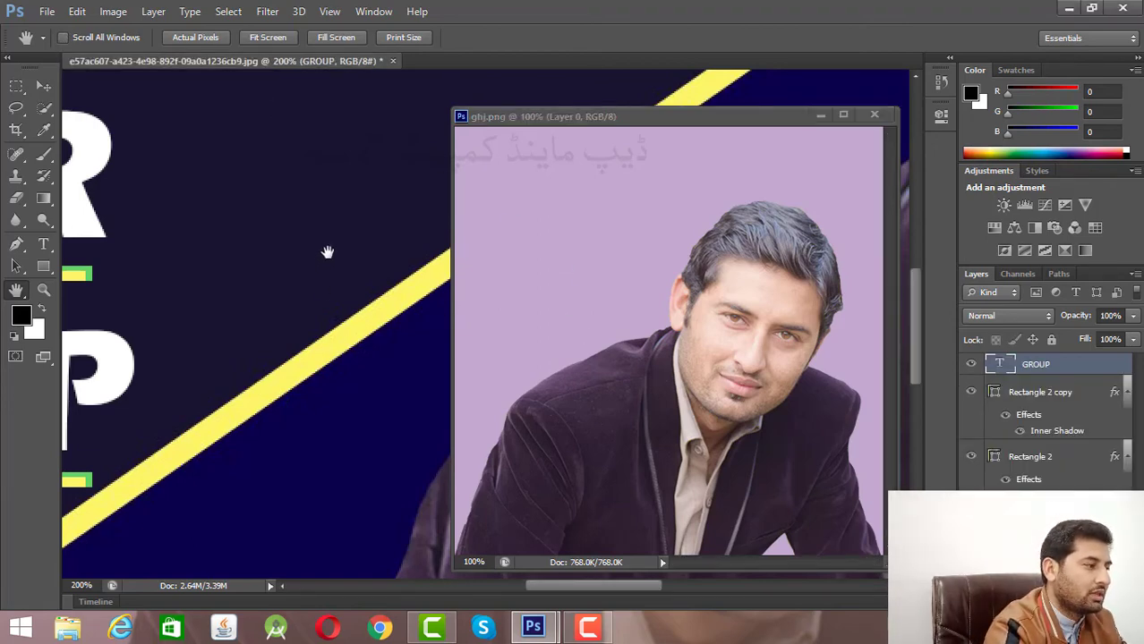
pyautogui.moveTo(328, 255); pyautogui.dragTo(391, 304)
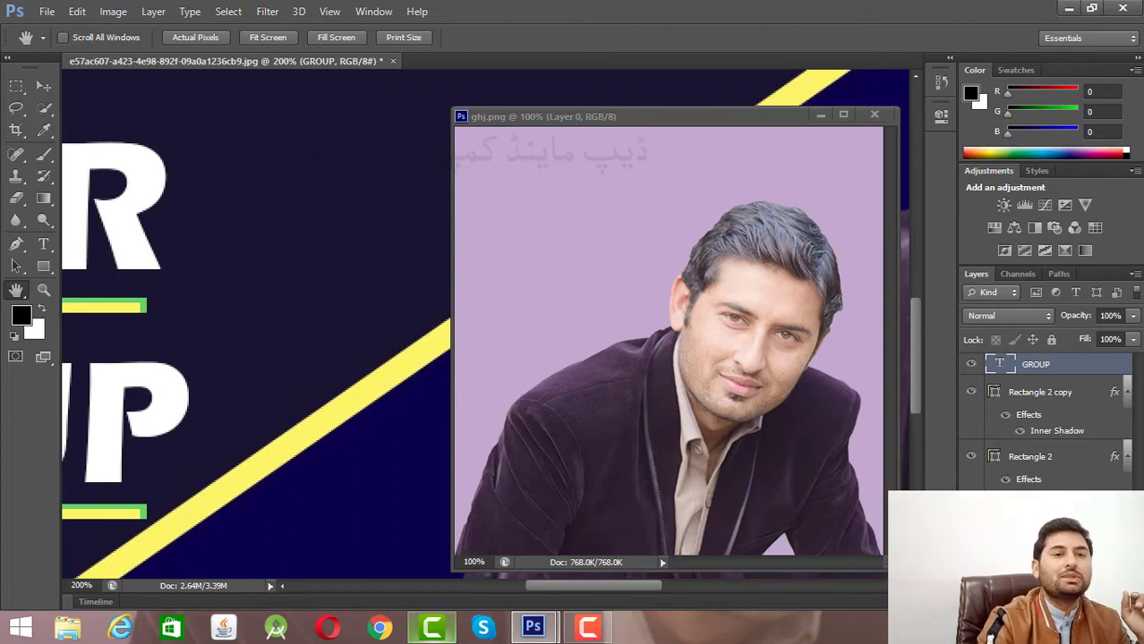
pyautogui.moveTo(432, 629)
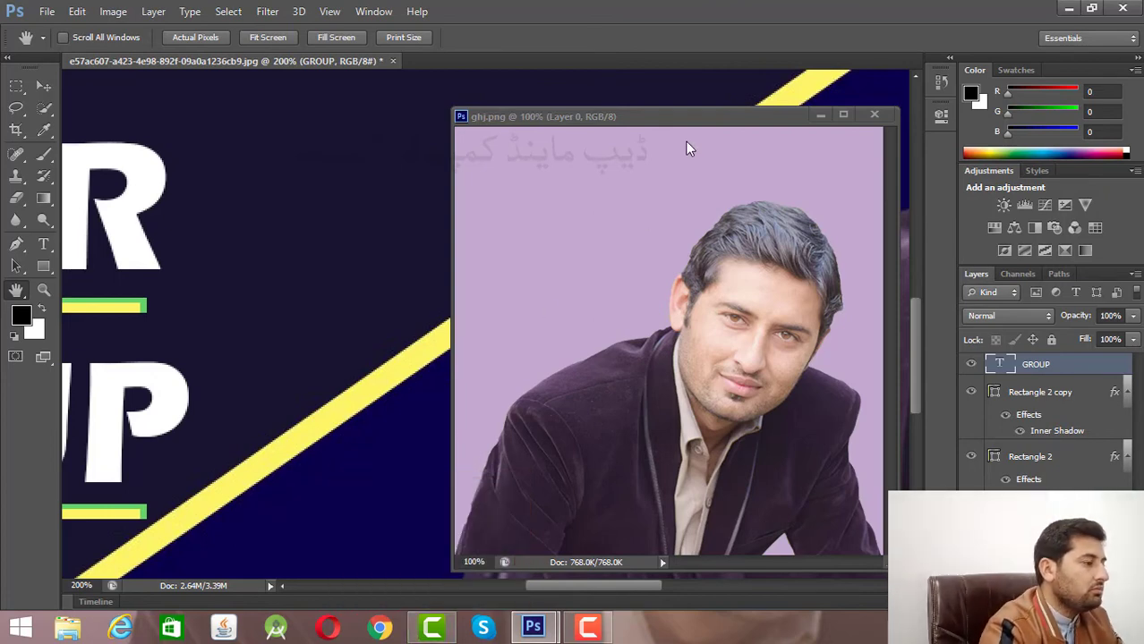
# Dock ghj.png as a document tab ahead of the banner's tab, and zoom the banner out to 66.7%
pyautogui.moveTo(683, 116); pyautogui.dragTo(621, 60)
pyautogui.moveTo(384, 66); pyautogui.dragTo(419, 62)
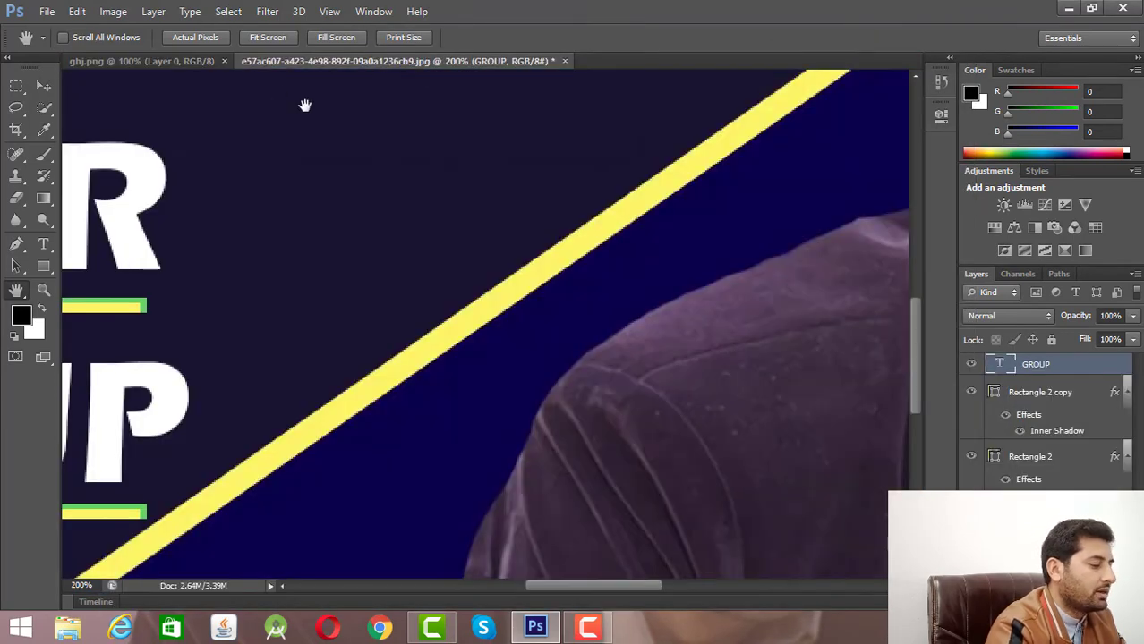
pyautogui.hotkey('ctrl', '0')
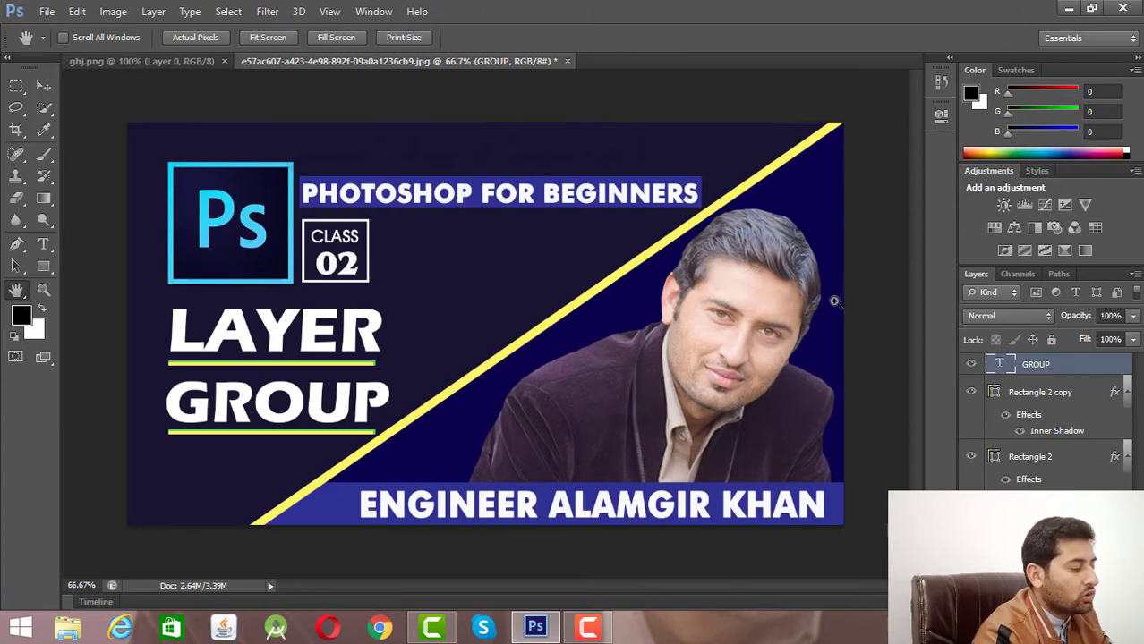
# Zoom out with the temporary Zoom tool until the banner is at 25%
pyautogui.hotkey('ctrl', 'alt')
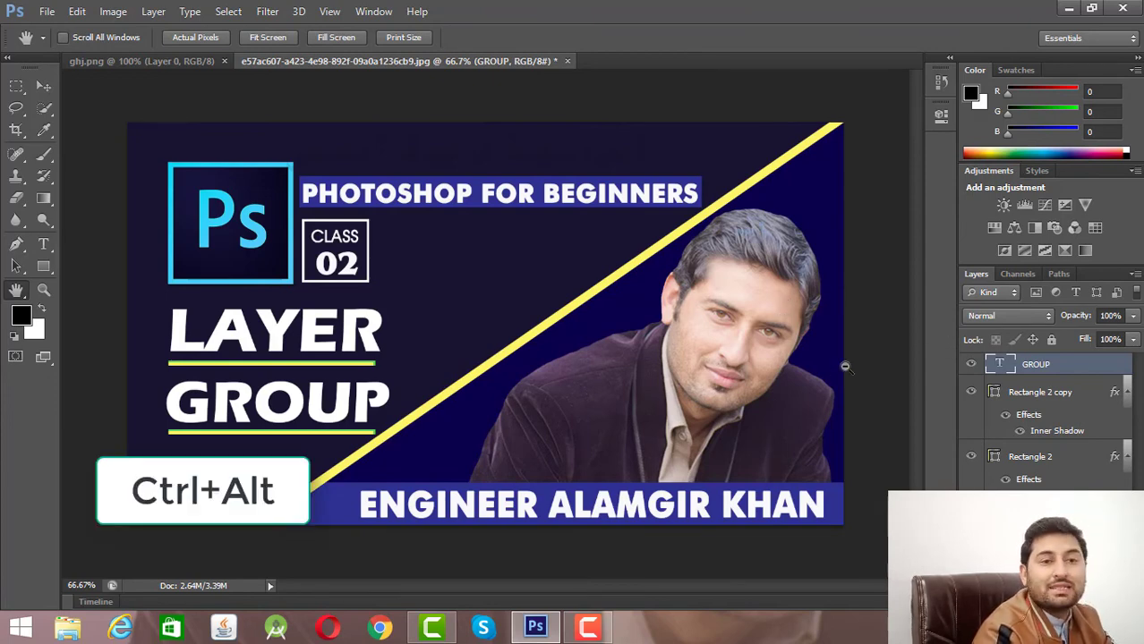
pyautogui.keyDown('ctrl'); pyautogui.keyDown('alt'); pyautogui.click(696, 401); pyautogui.keyUp('alt'); pyautogui.keyUp('ctrl')
pyautogui.keyDown('ctrl'); pyautogui.keyDown('alt'); pyautogui.click(692, 400); pyautogui.keyUp('alt'); pyautogui.keyUp('ctrl')
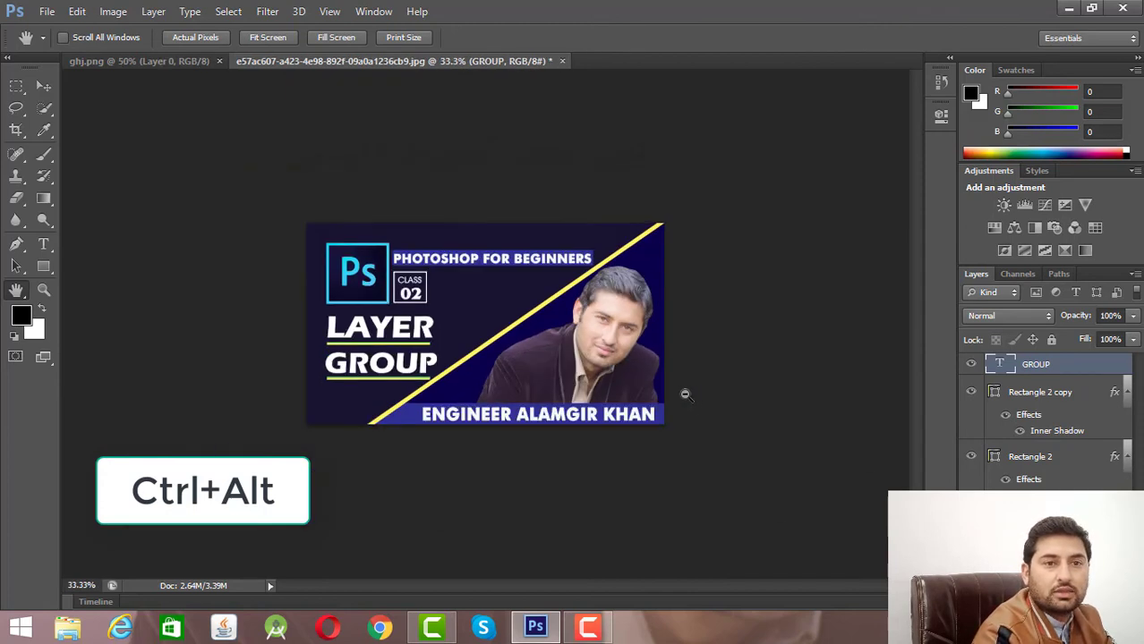
pyautogui.keyDown('ctrl'); pyautogui.keyDown('alt'); pyautogui.click(685, 394); pyautogui.keyUp('alt'); pyautogui.keyUp('ctrl')
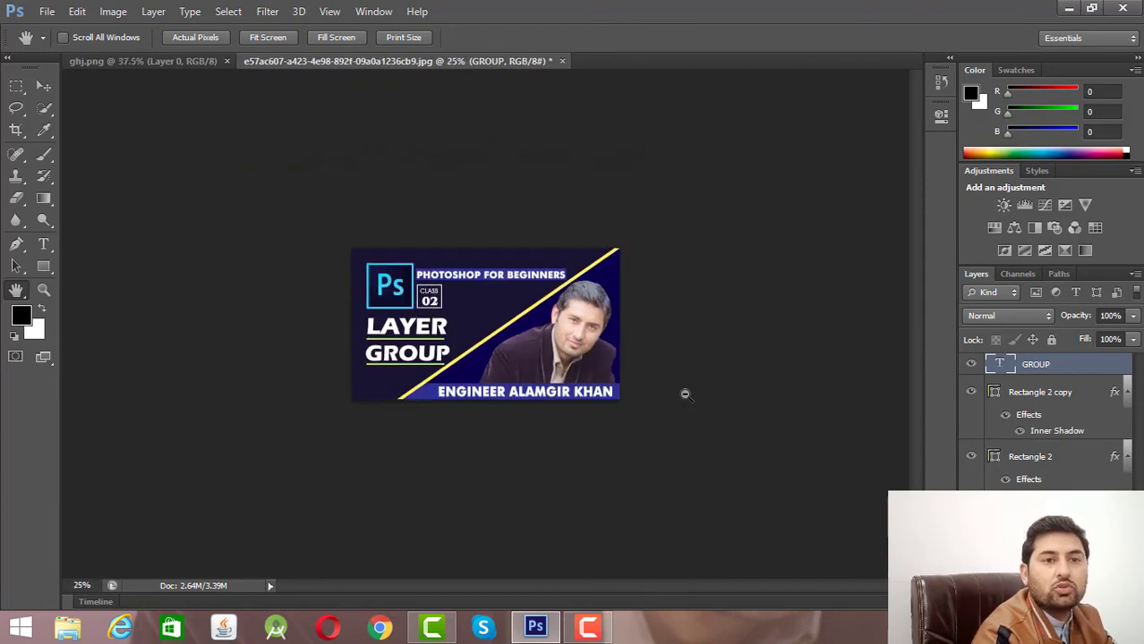
# Zoom in on the jacket in the banner to 300% with the temporary Zoom tool, and back out to 33.3%
pyautogui.hotkey('ctrl', 'space')
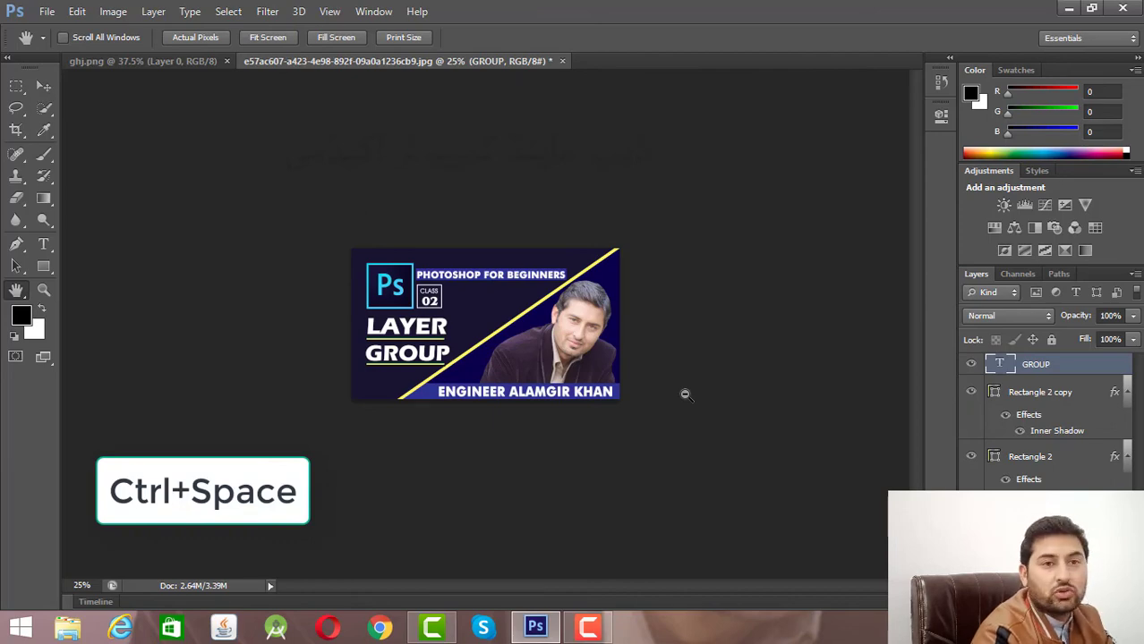
pyautogui.moveTo(585, 359); pyautogui.dragTo(584, 359)
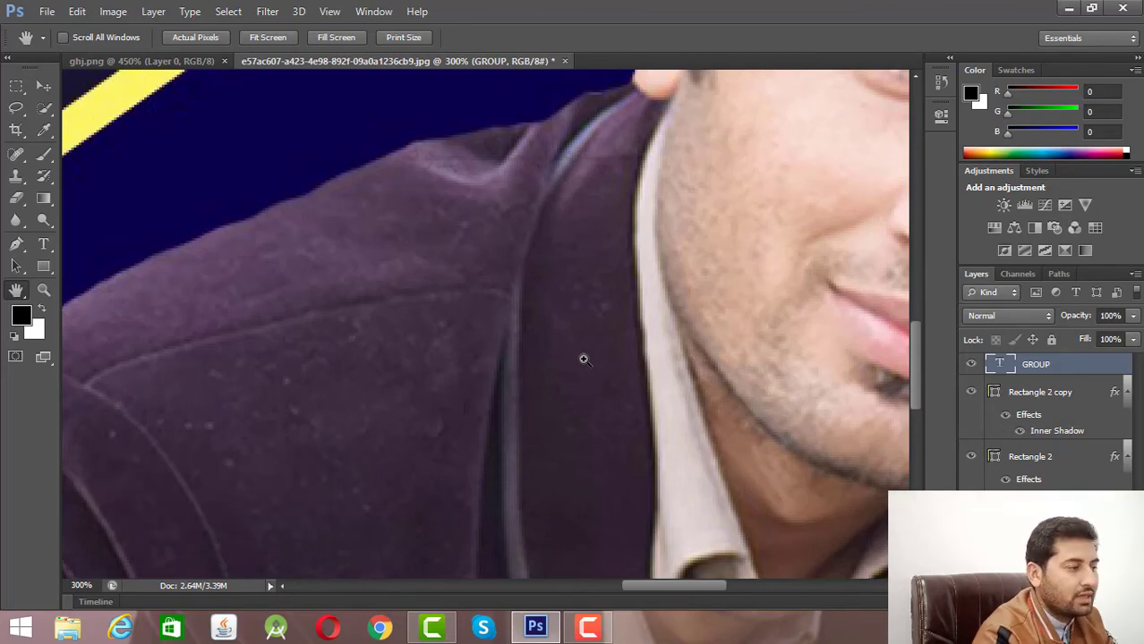
pyautogui.keyDown('alt'); pyautogui.click(585, 358); pyautogui.keyUp('alt')
pyautogui.keyDown('alt'); pyautogui.click(584, 350); pyautogui.keyUp('alt')
pyautogui.keyDown('alt'); pyautogui.click(584, 350); pyautogui.keyUp('alt')
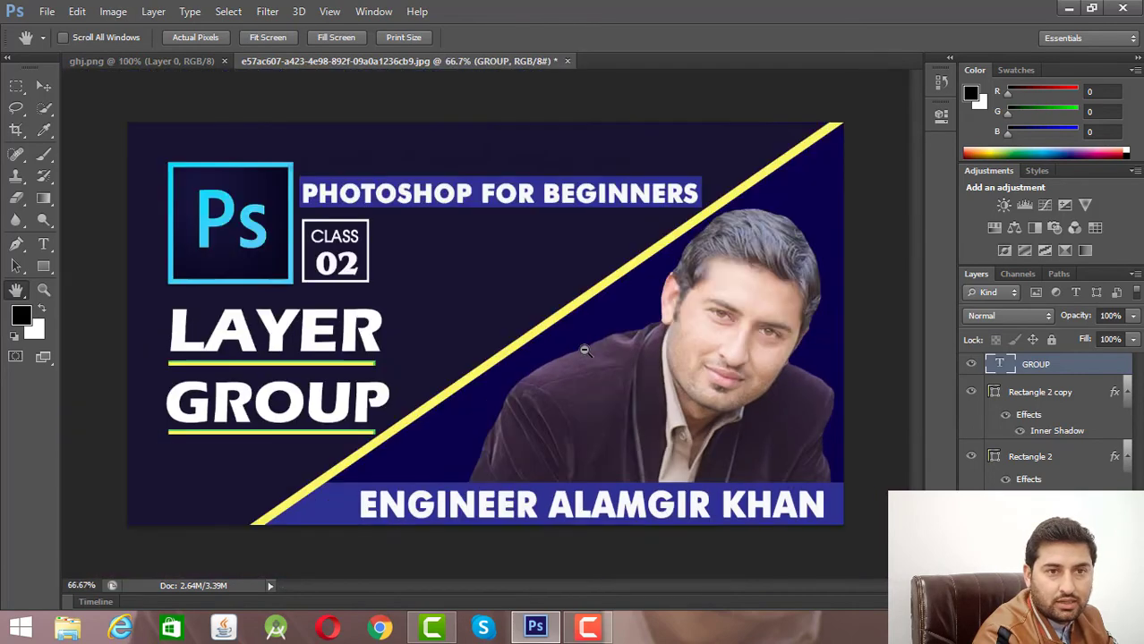
pyautogui.keyDown('alt'); pyautogui.click(583, 350); pyautogui.keyUp('alt')
pyautogui.keyDown('alt'); pyautogui.click(583, 350); pyautogui.keyUp('alt')
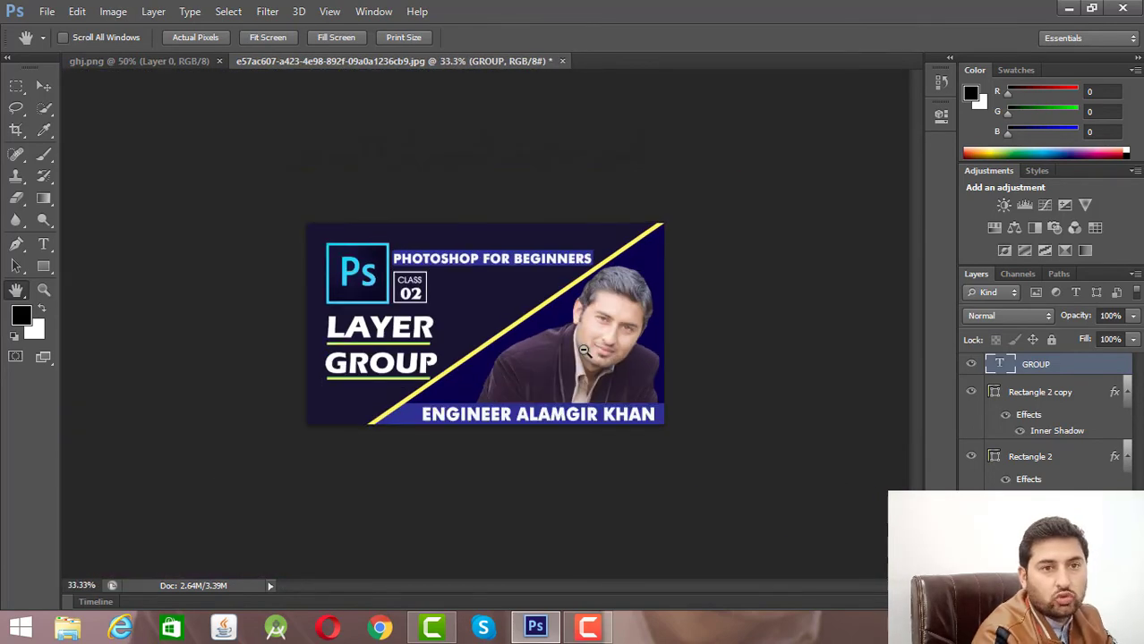
# Zoom in on the portrait's collar area in the banner to 200%
pyautogui.click(583, 350)
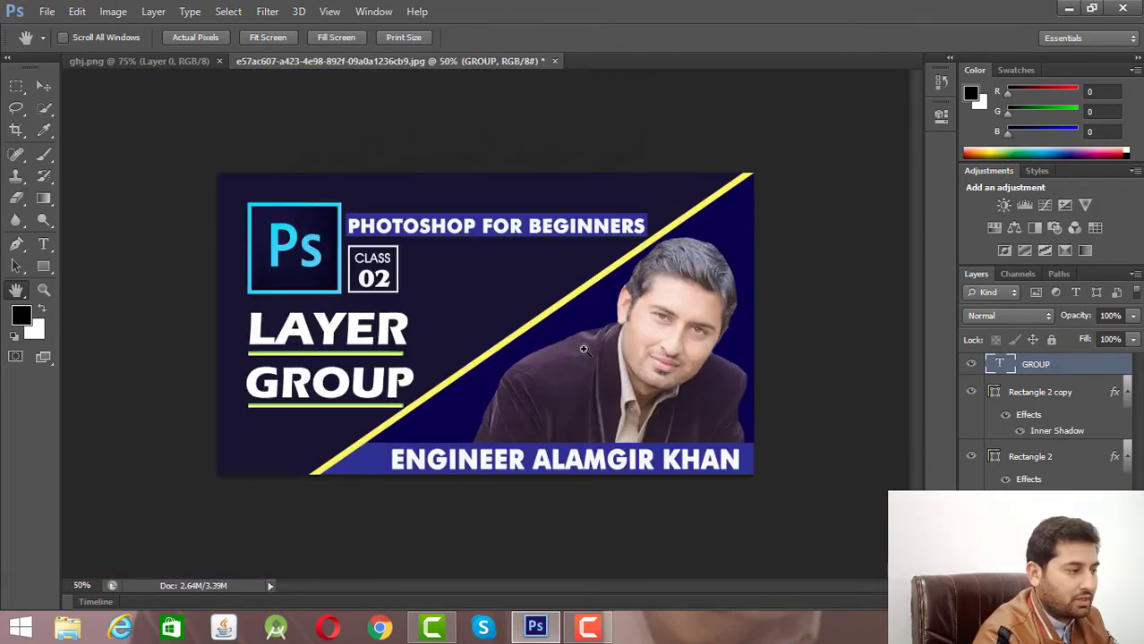
pyautogui.click(584, 350)
pyautogui.click(583, 349)
pyautogui.click(583, 348)
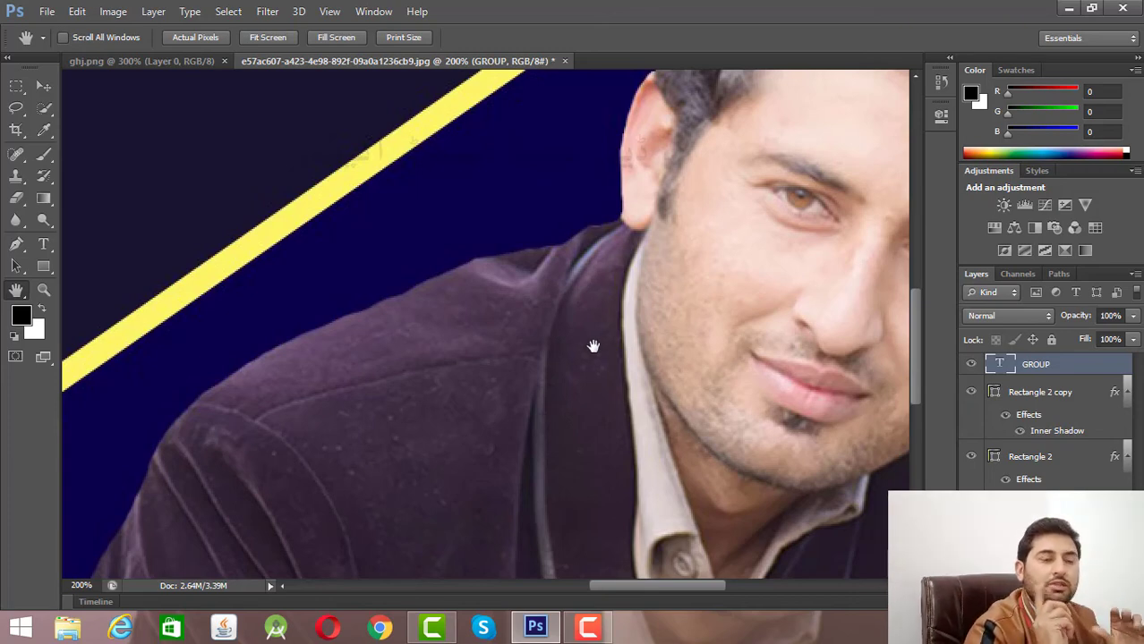
# Pan the enlarged banner with the temporary Hand tool to show more of the hair, and switch to ghj.png
pyautogui.press('space')
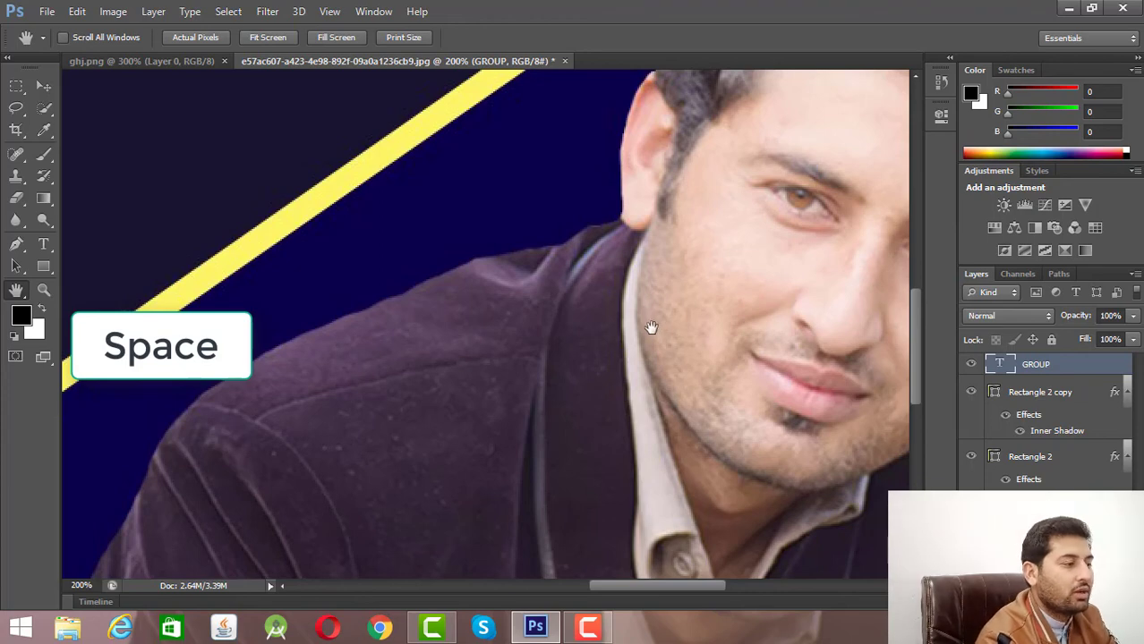
pyautogui.moveTo(651, 327); pyautogui.dragTo(557, 401)
pyautogui.moveTo(703, 326); pyautogui.dragTo(659, 326)
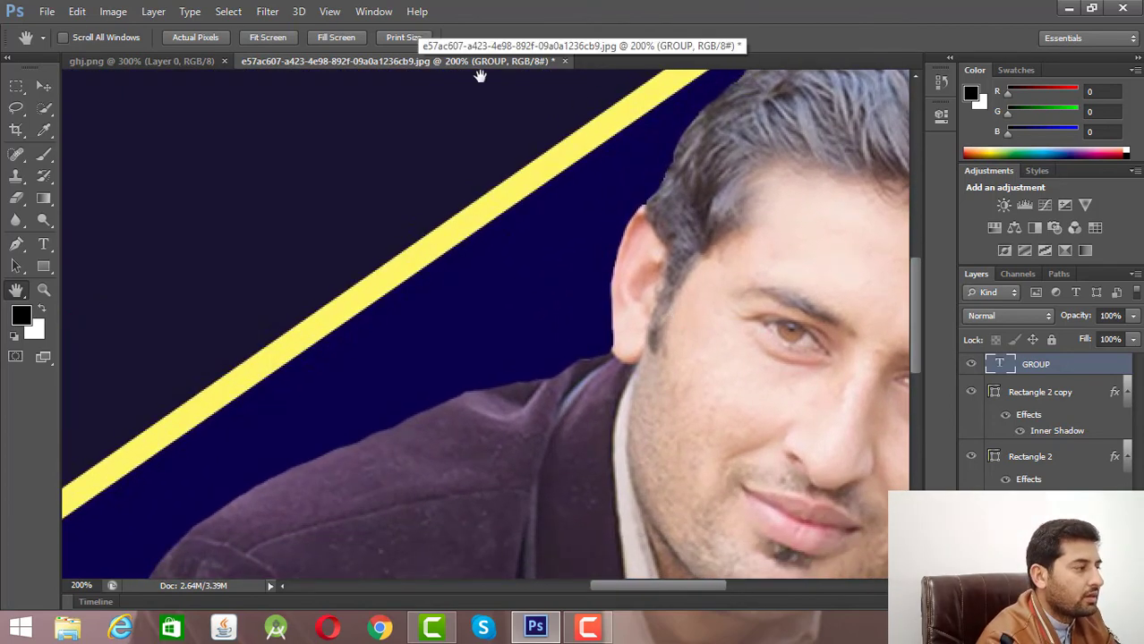
pyautogui.click(202, 63)
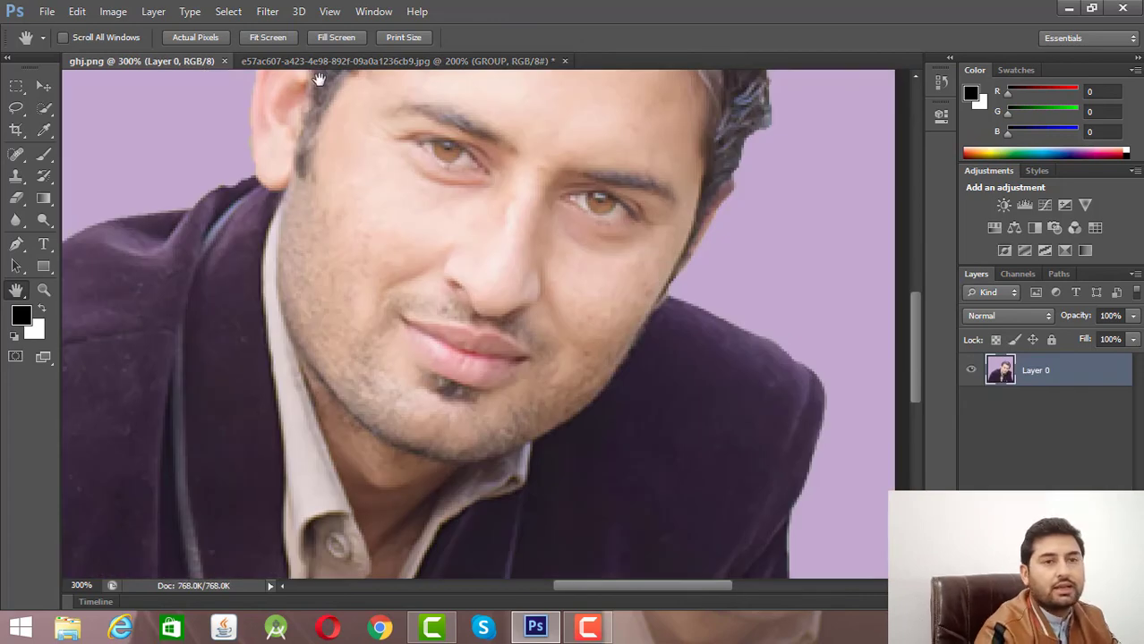